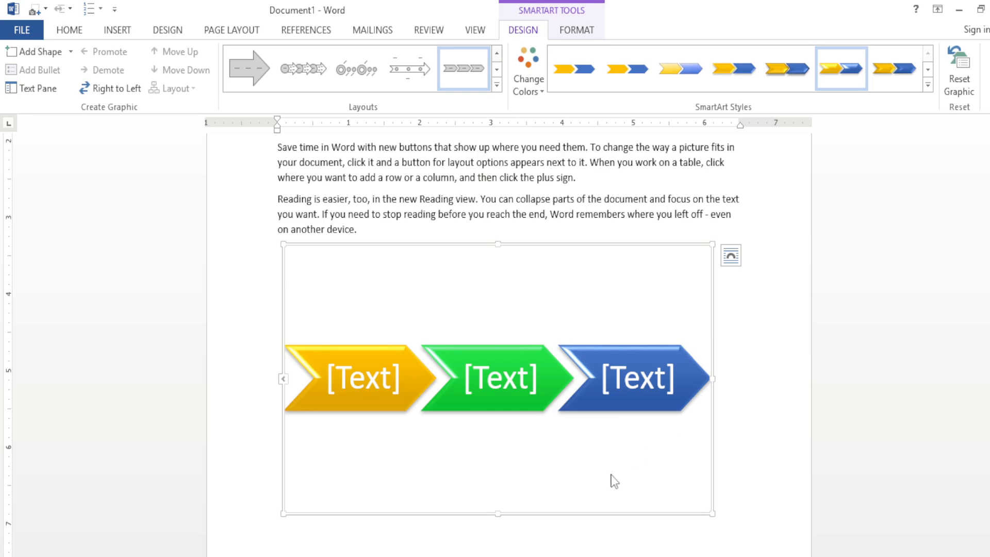
# Step: Label the three chevrons of the process graphic "input", "pros" and "output" in order
pyautogui.click(342, 374)
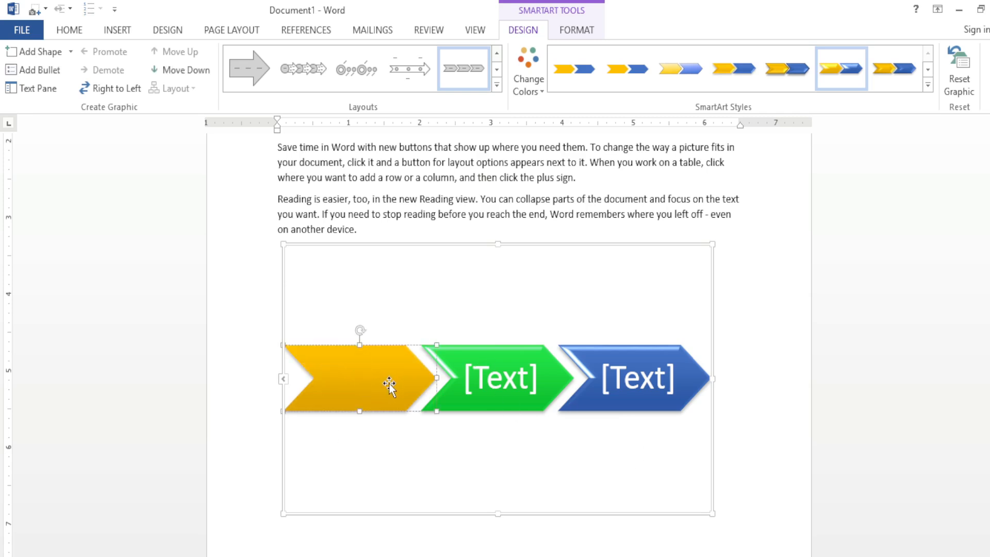
pyautogui.write('inpu')
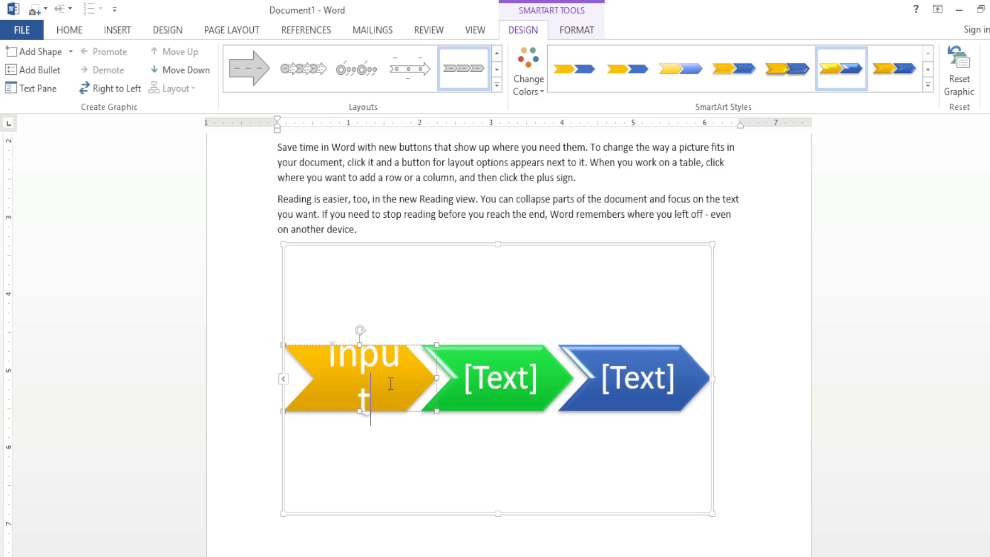
pyautogui.write('t')
pyautogui.click(499, 378)
pyautogui.write('pros')
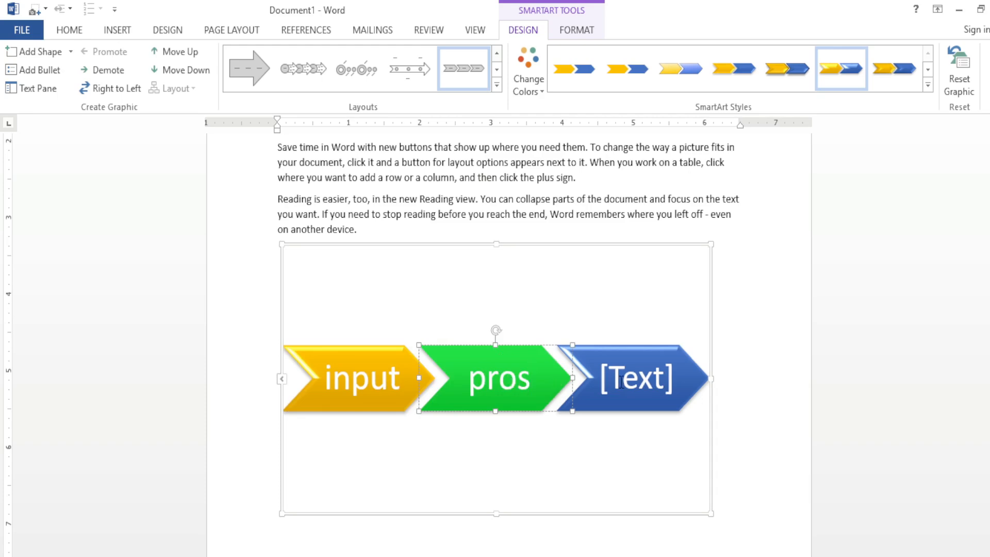
pyautogui.click(607, 394)
pyautogui.write('ou')
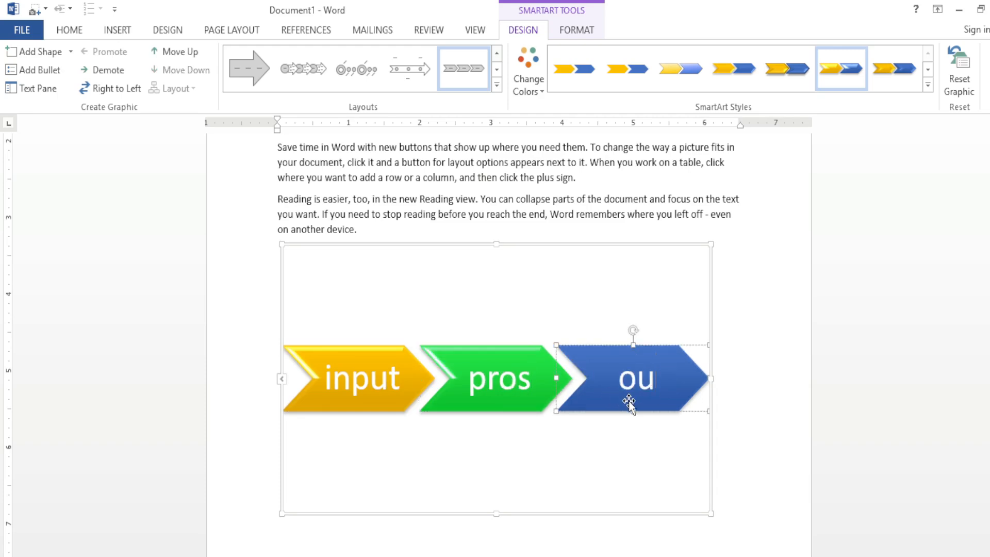
pyautogui.write('tpu')
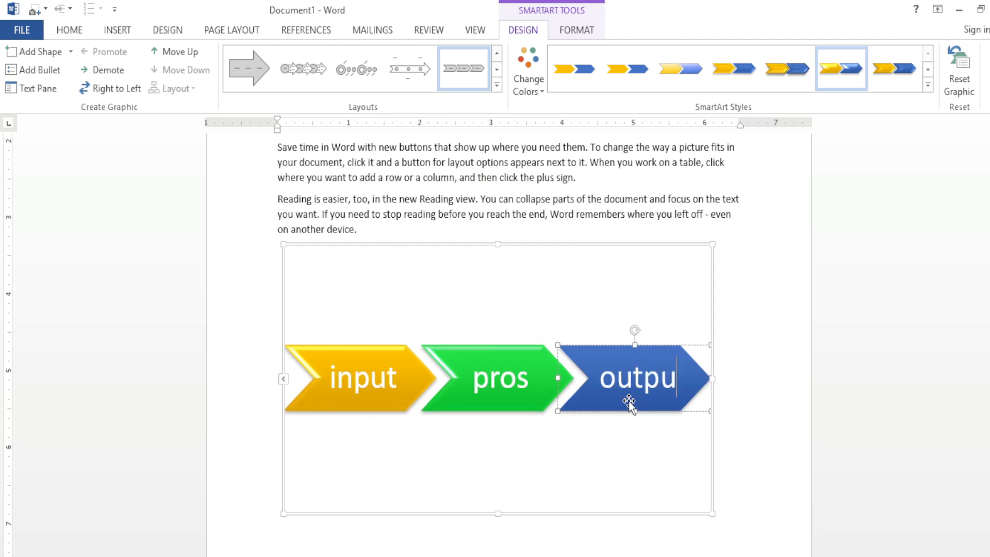
pyautogui.write('t')
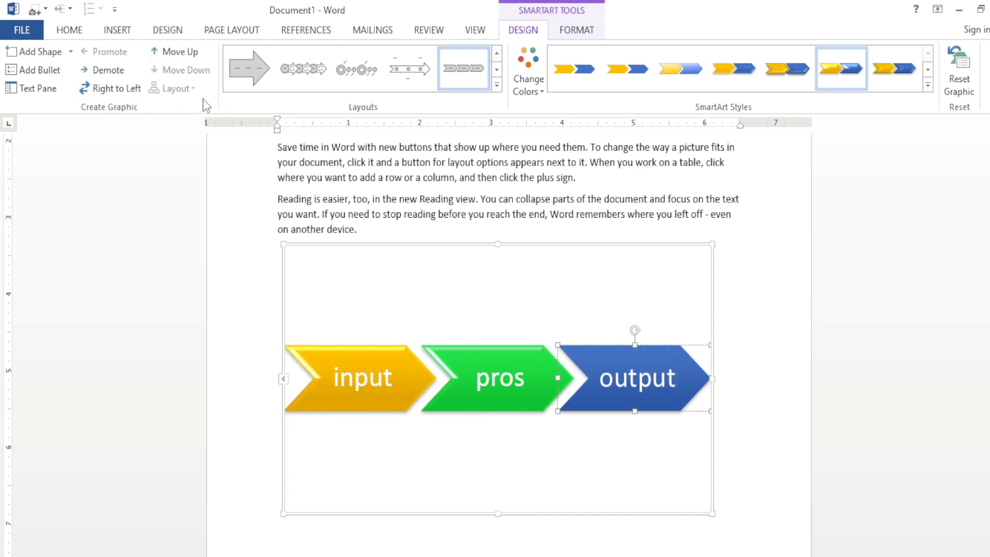
# Step: Reverse the graphic to run right to left and add a blank chevron after "pros"
pyautogui.click(400, 366)
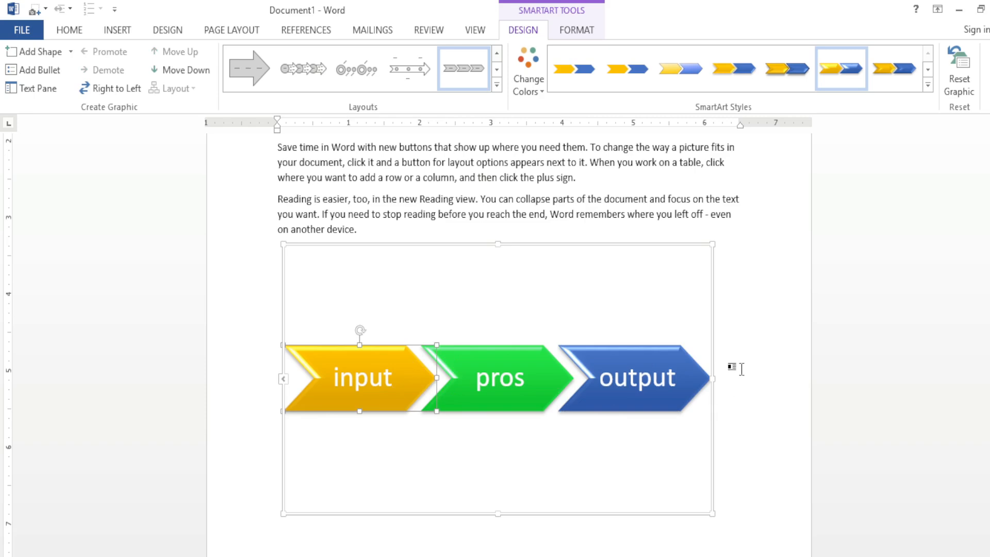
pyautogui.click(132, 92)
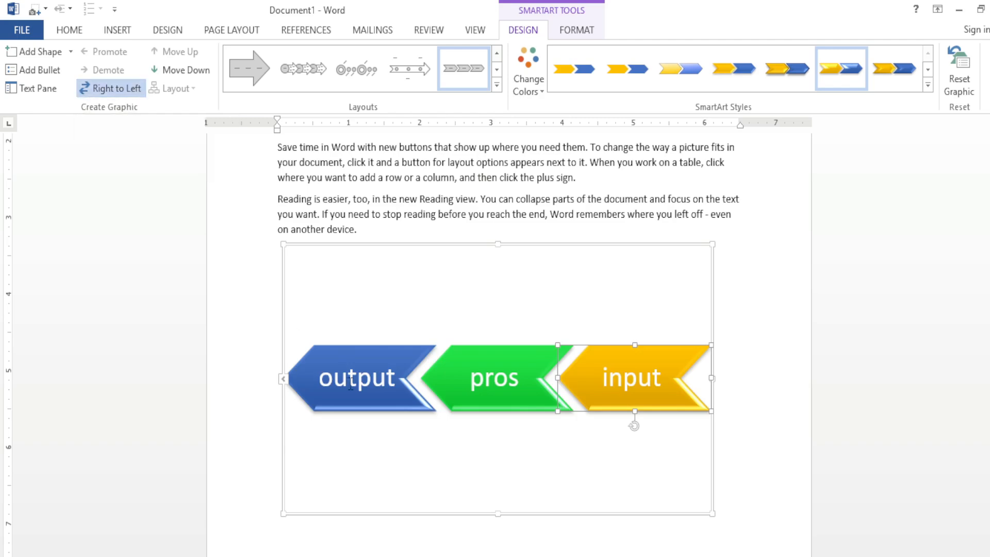
pyautogui.click(537, 372)
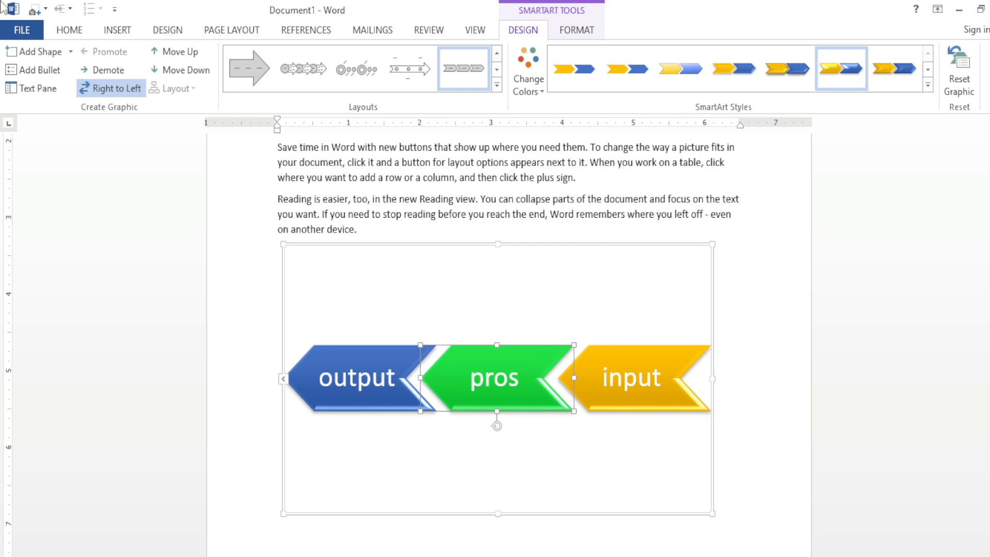
pyautogui.click(50, 53)
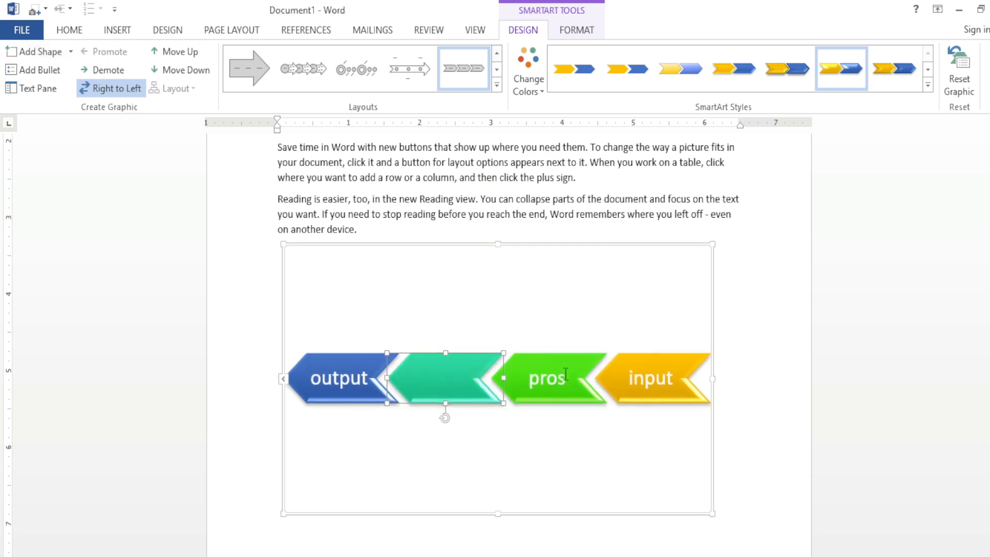
# Step: Add the bullets "sdhfl" and "ahgih" under the blank chevron, and delete the bullet box
pyautogui.click(42, 75)
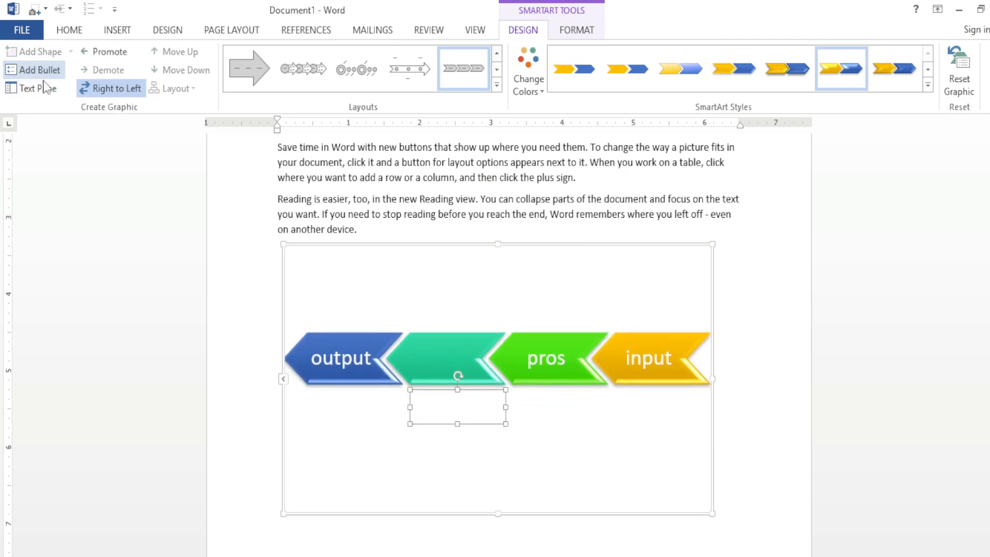
pyautogui.write('sdhfl')
pyautogui.press('Return')
pyautogui.write('ahgih')
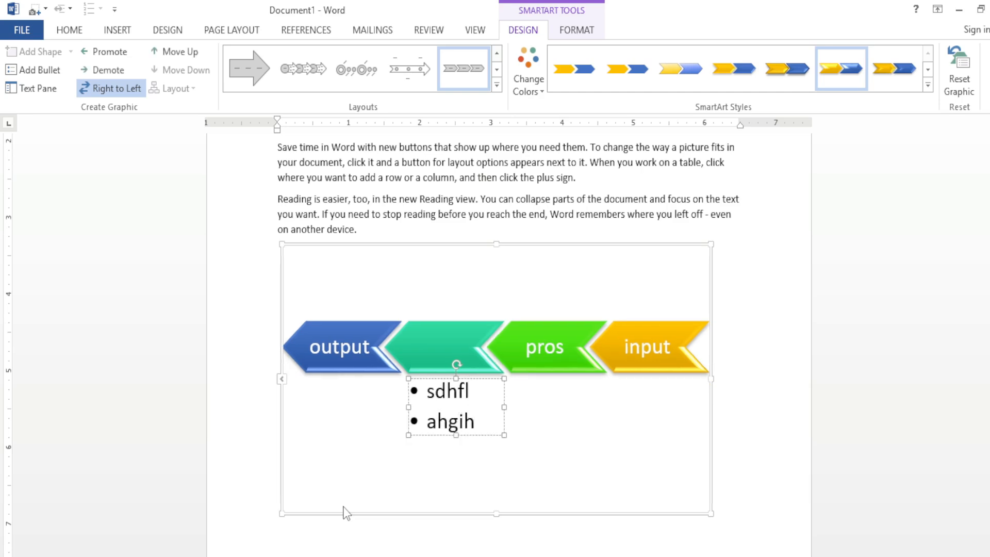
pyautogui.click(496, 393)
pyautogui.press('Delete')
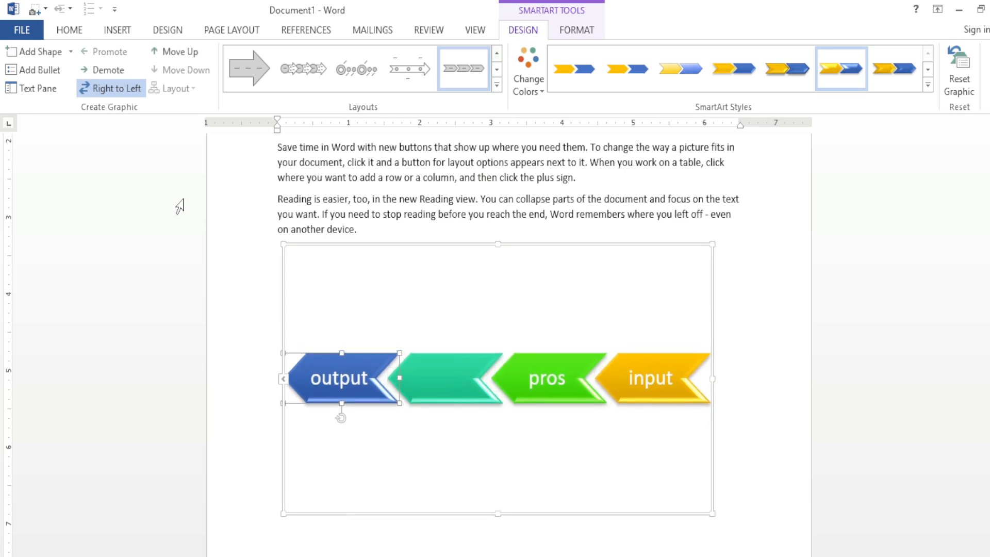
# Step: Using the graphic's text outline, remove the blank entry and replace "pros" with "process", then close the outline
pyautogui.click(51, 89)
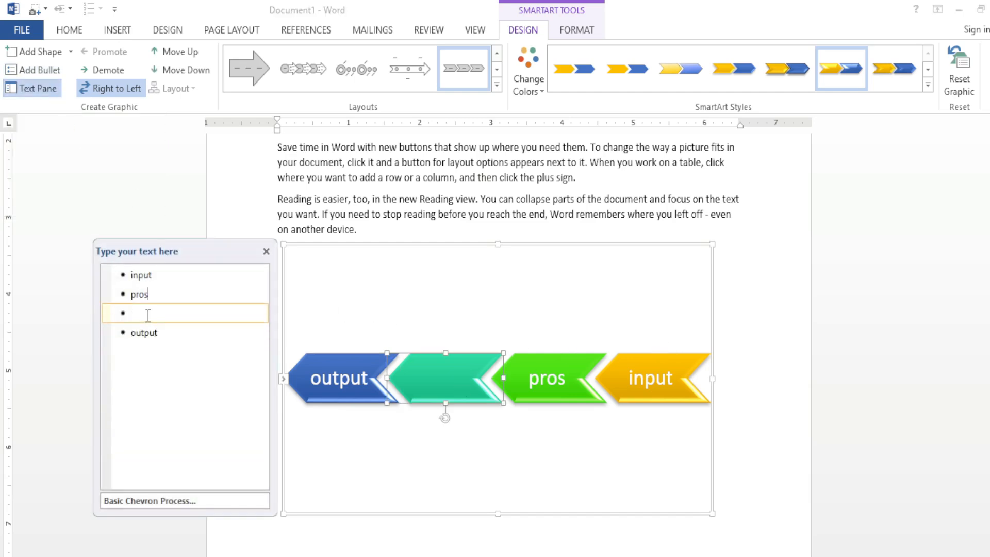
pyautogui.press('BackSpace')
pyautogui.press('BackSpace')
pyautogui.press('BackSpace')
pyautogui.press('BackSpace')
pyautogui.press('BackSpace')
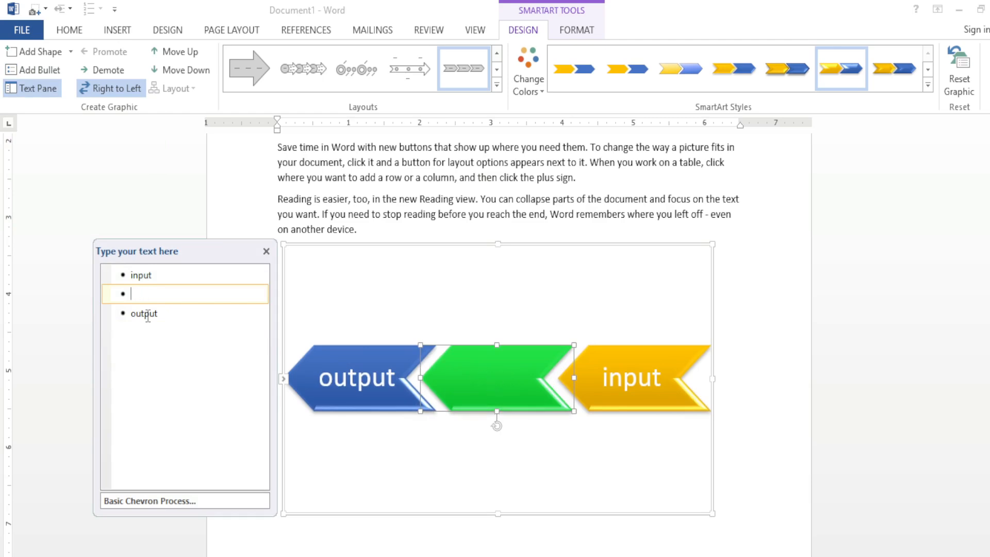
pyautogui.write('proc')
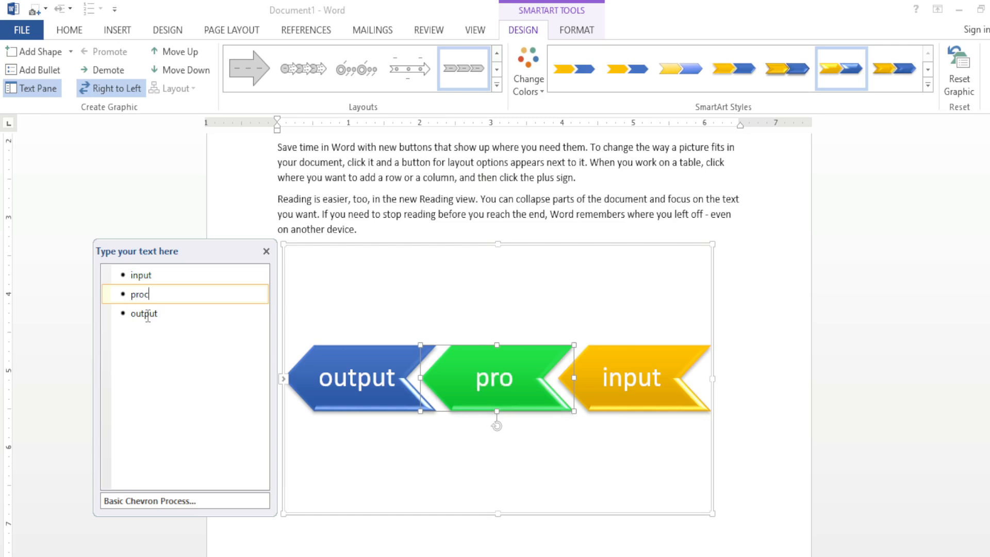
pyautogui.write('ess')
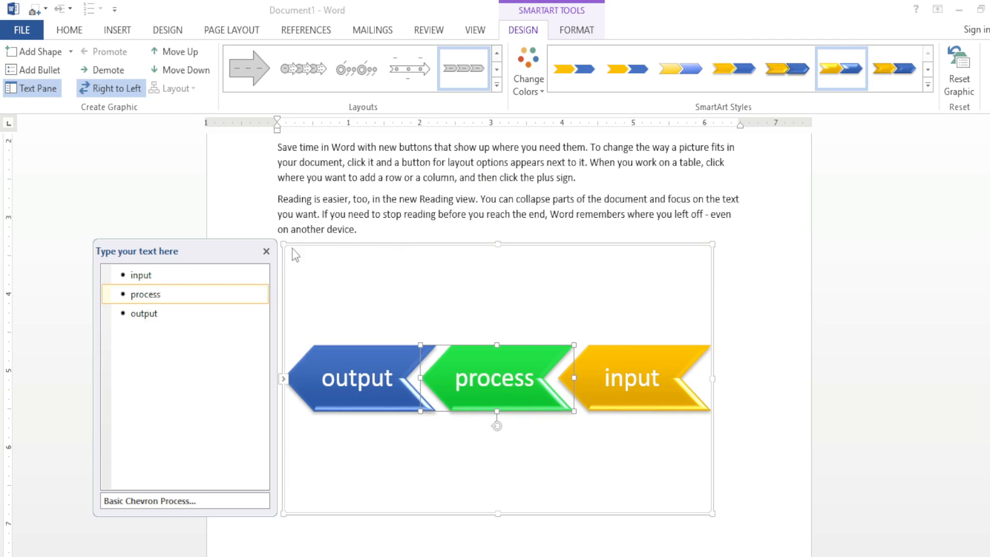
pyautogui.click(266, 252)
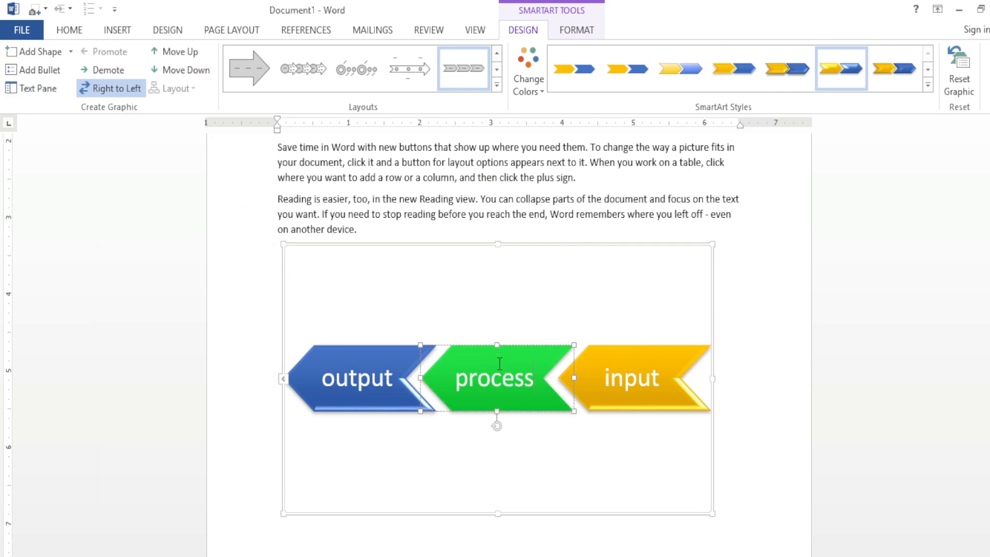
# Step: Add a blank chevron after "process", demote it to a bullet and promote it back to a chevron
pyautogui.click(38, 52)
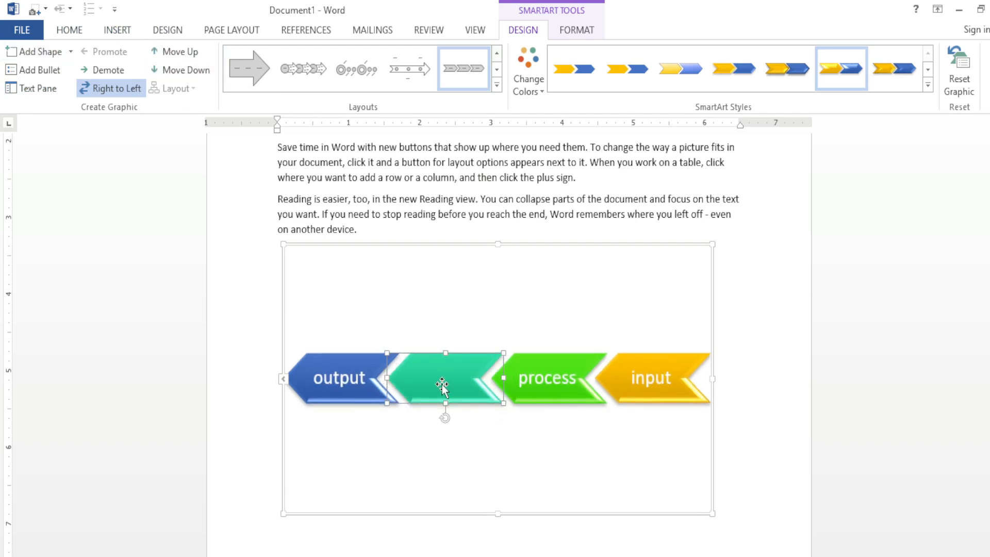
pyautogui.click(108, 76)
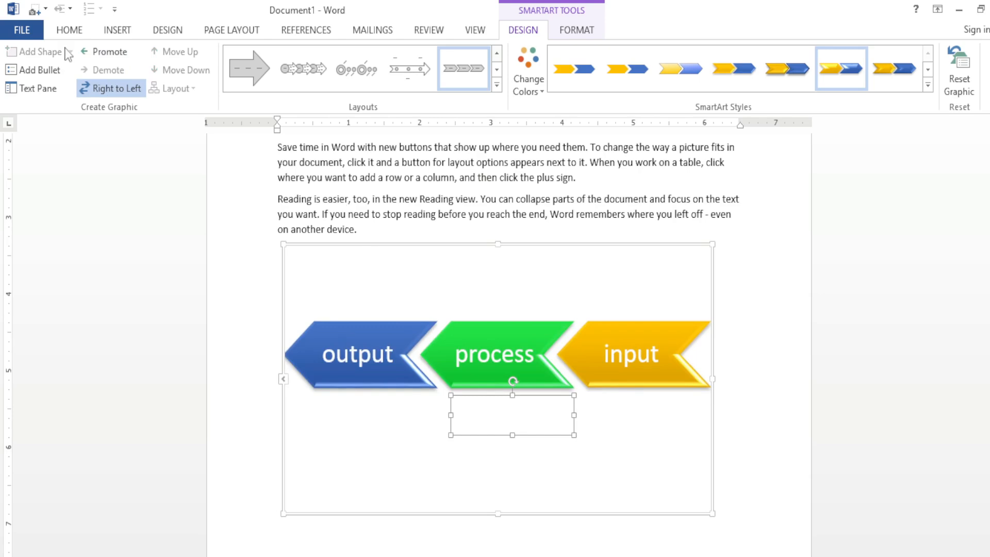
pyautogui.click(106, 52)
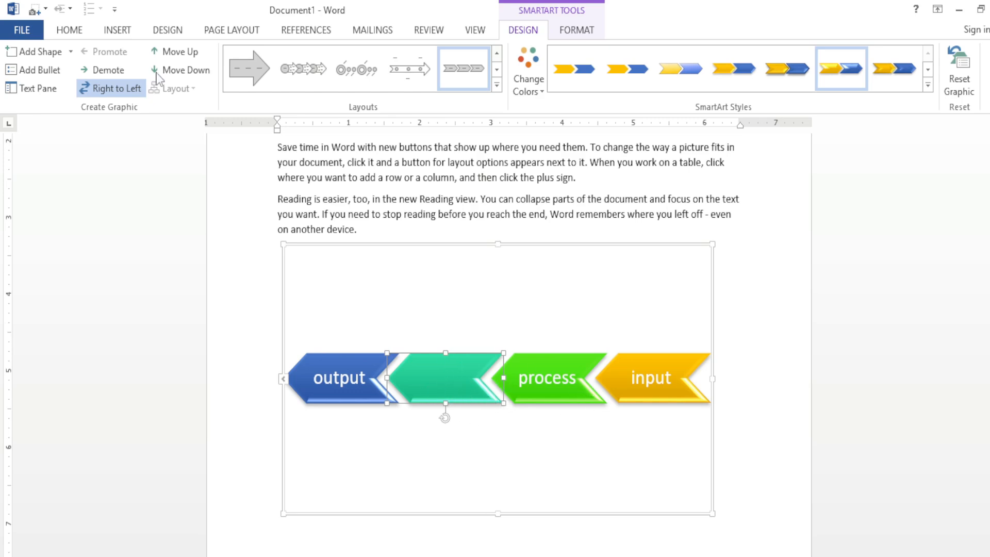
# Step: Move the blank chevron one place down the order, and back up two places to sit between "input" and "process"
pyautogui.click(182, 69)
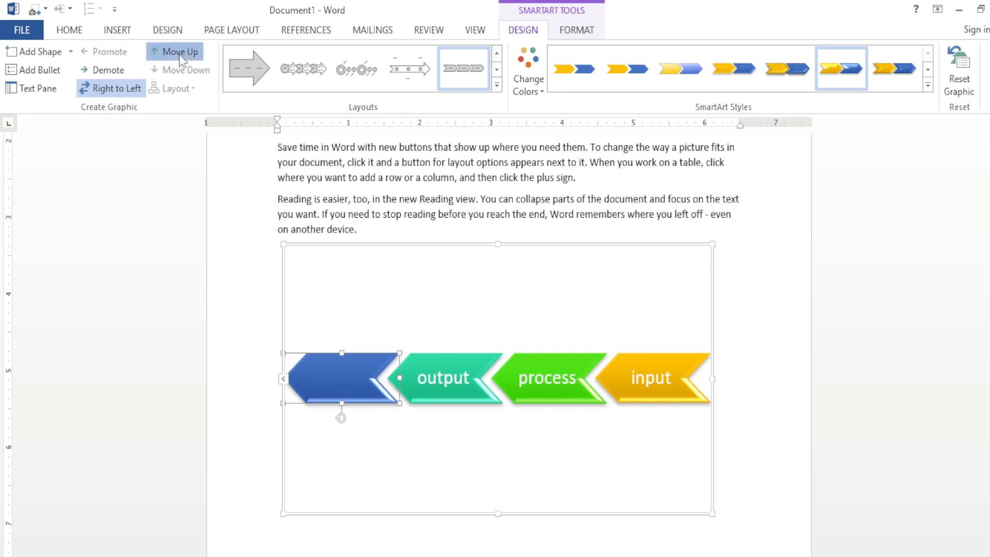
pyautogui.click(178, 54)
pyautogui.click(178, 54)
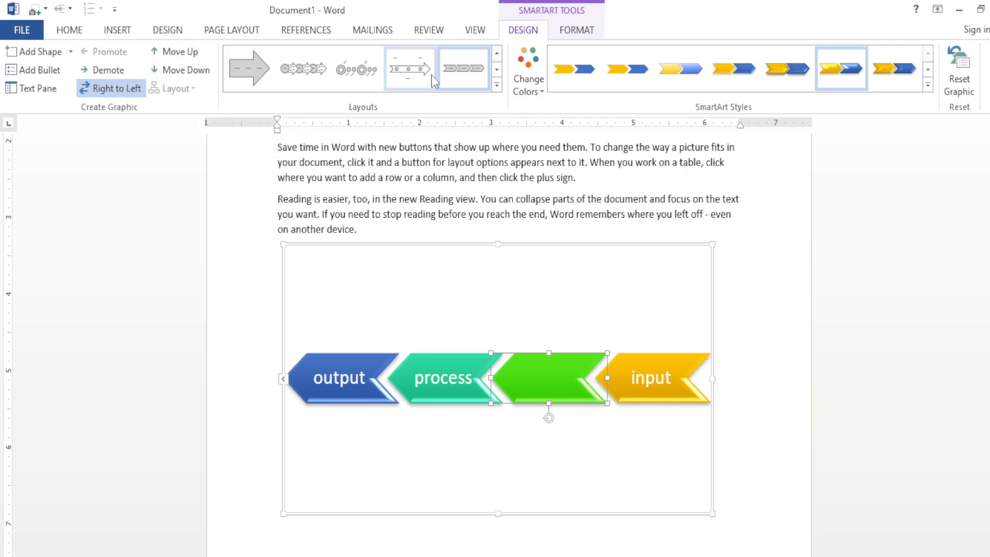
pyautogui.click(497, 85)
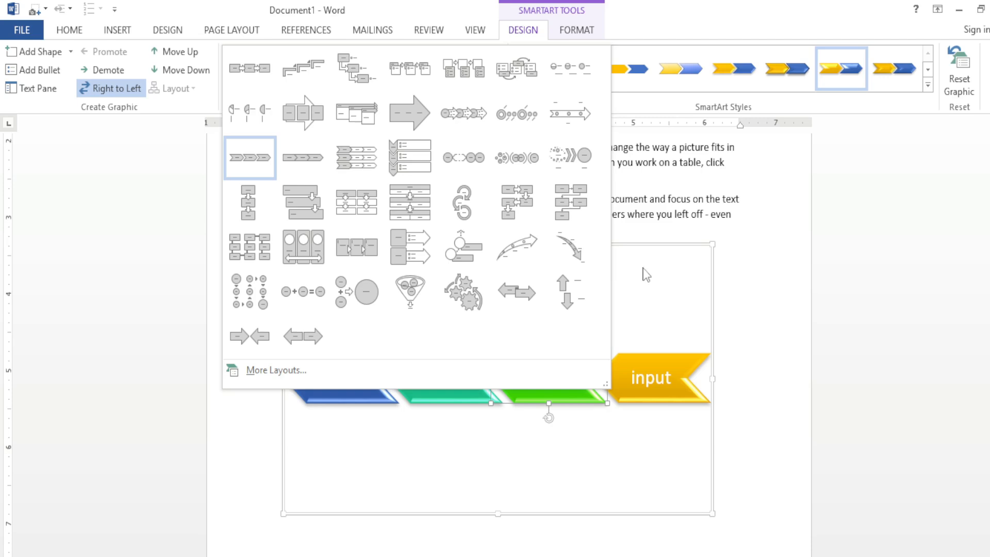
pyautogui.click(761, 258)
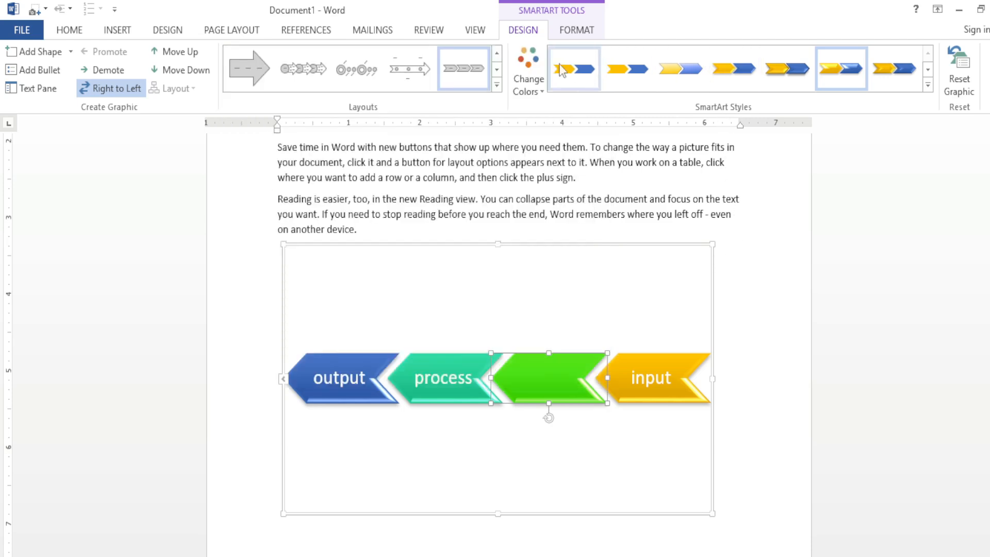
# Step: Reset the graphic to its default formatting and direction, and delete the blank chevron after "input"
pyautogui.click(959, 78)
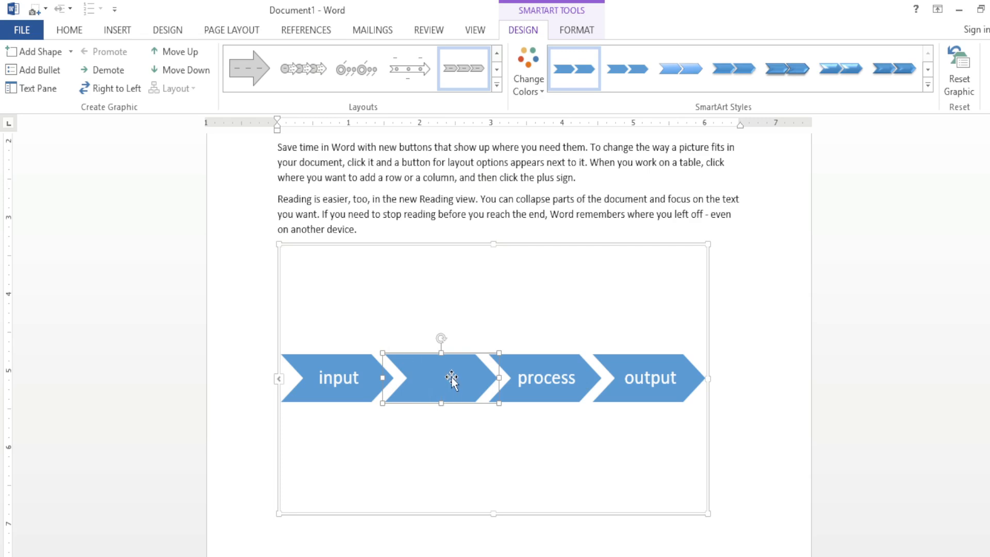
pyautogui.press('Delete')
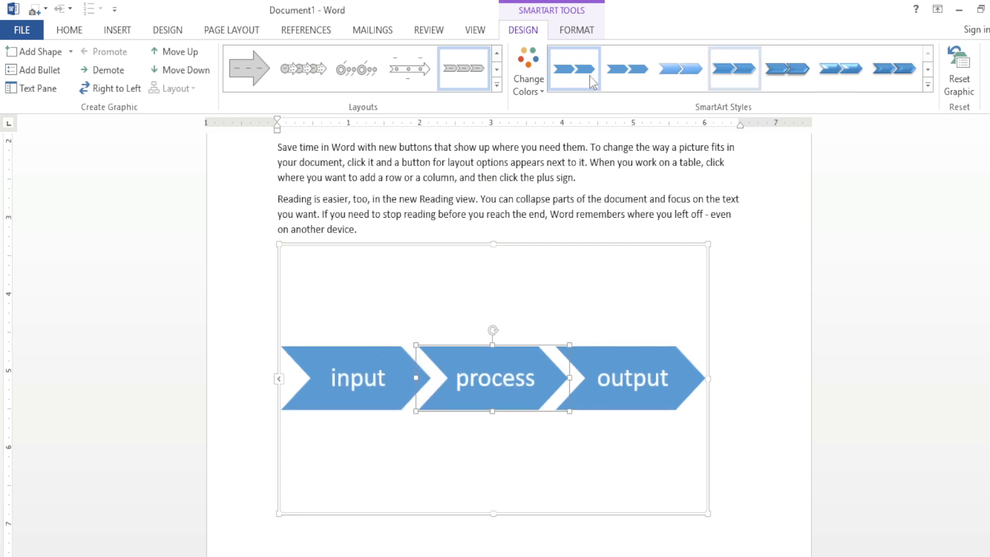
pyautogui.click(531, 64)
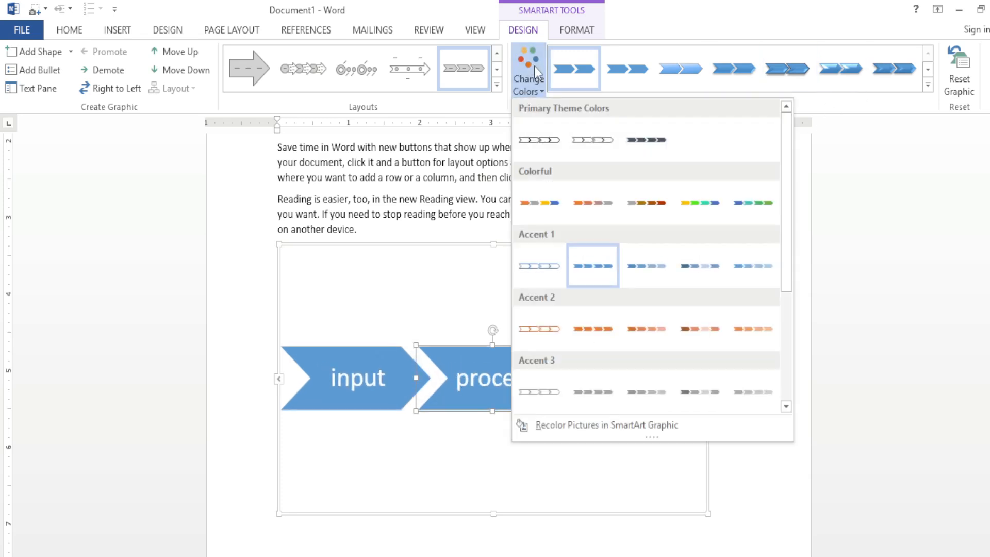
pyautogui.click(442, 242)
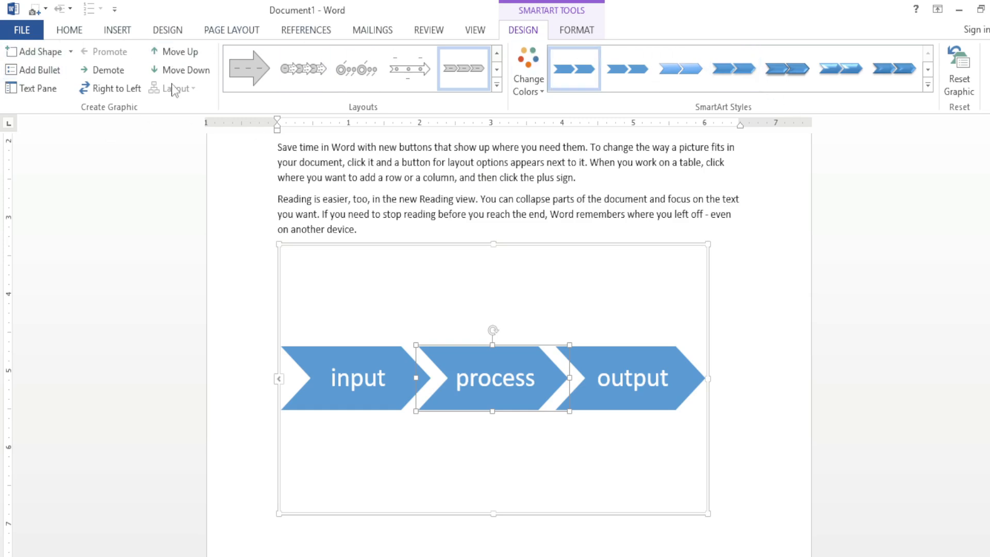
# Step: Change the "process" chevron to the wavy Punched Tape flowchart shape
pyautogui.click(589, 30)
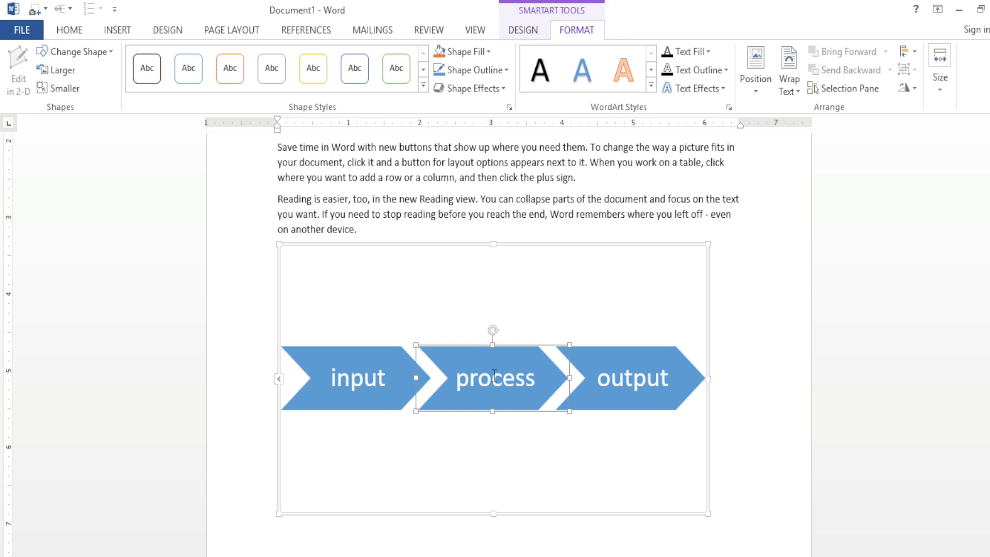
pyautogui.click(110, 52)
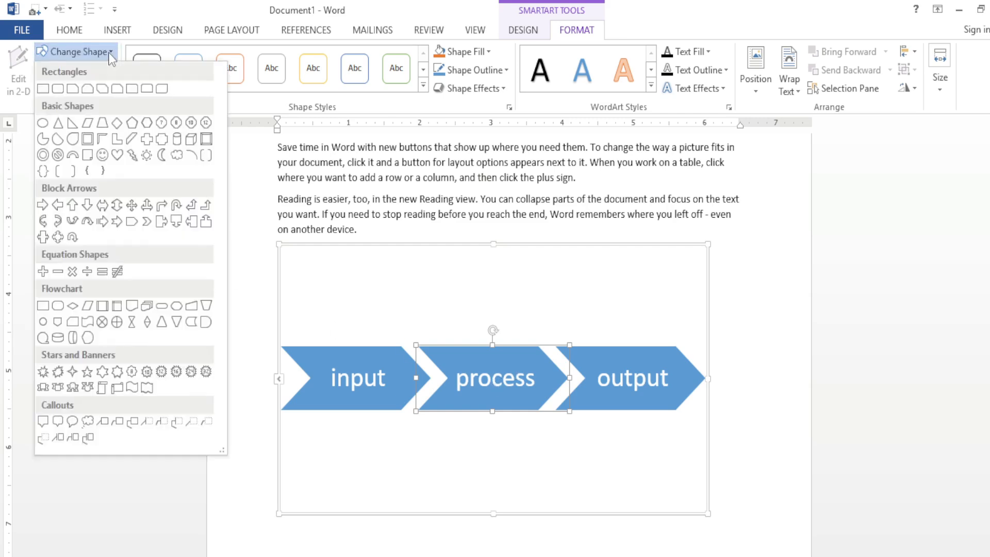
pyautogui.click(86, 323)
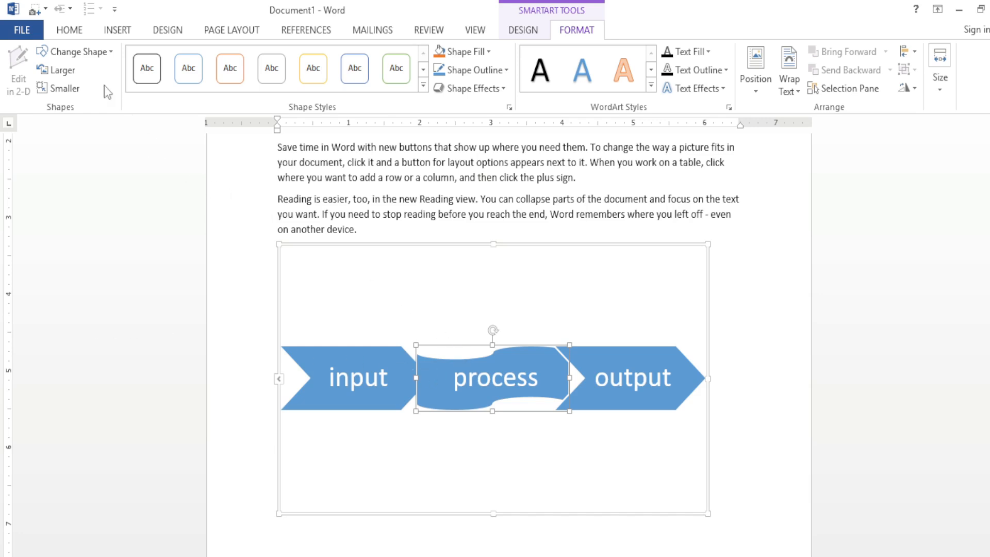
# Step: Enlarge the wavy "process" shape by five size increments
pyautogui.click(77, 72)
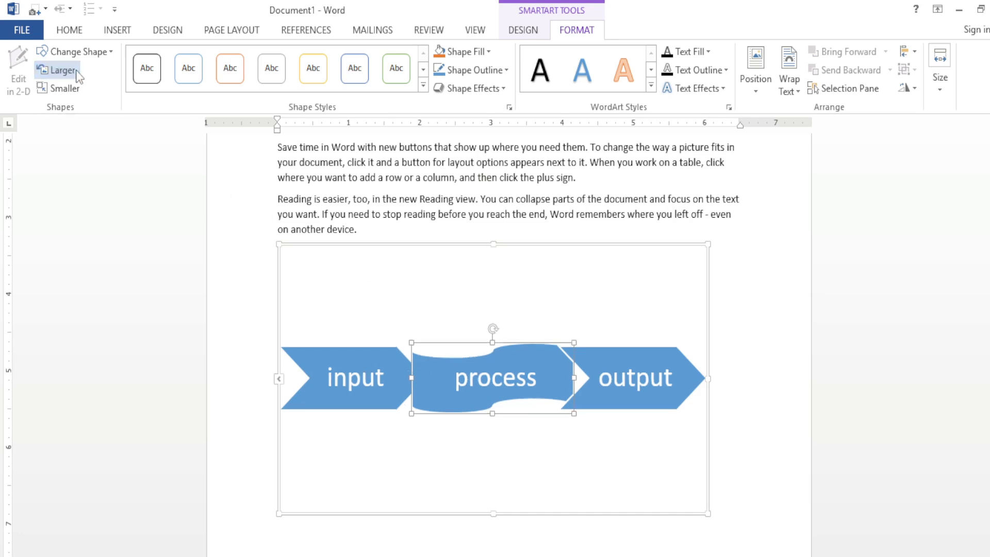
pyautogui.click(76, 72)
pyautogui.click(75, 70)
pyautogui.click(75, 70)
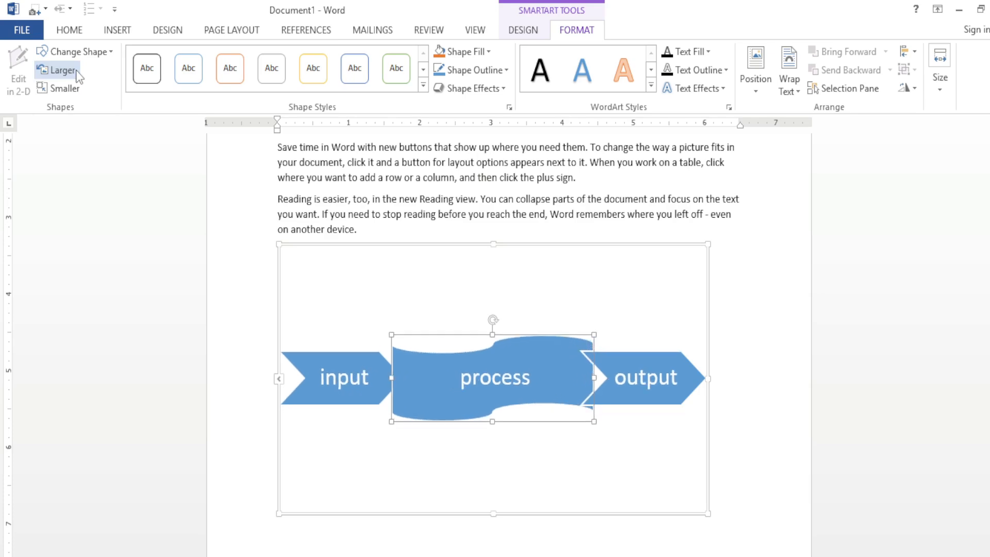
pyautogui.click(75, 70)
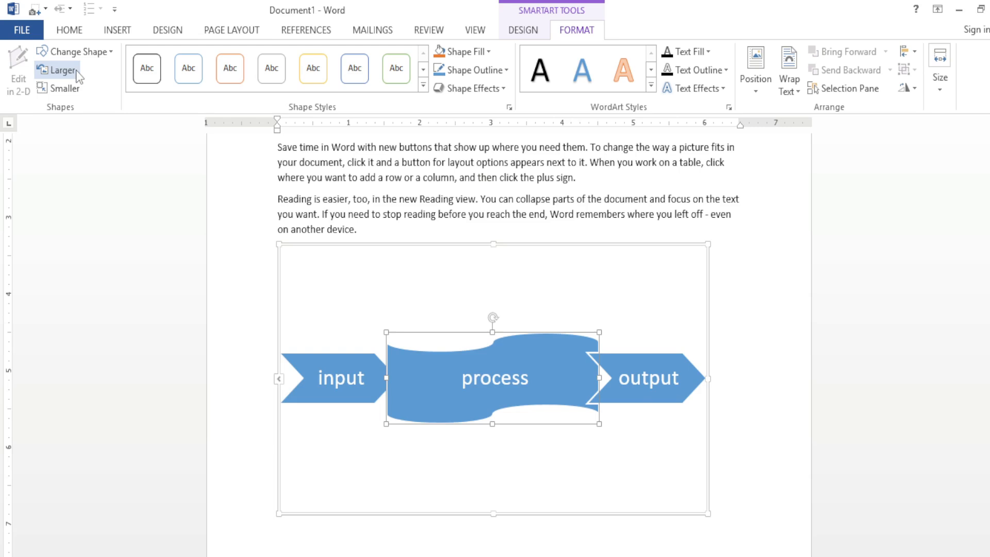
# Step: Shrink the wavy "process" shape by one size increment and apply the gold intense-effect shape style from the last gallery row
pyautogui.click(75, 91)
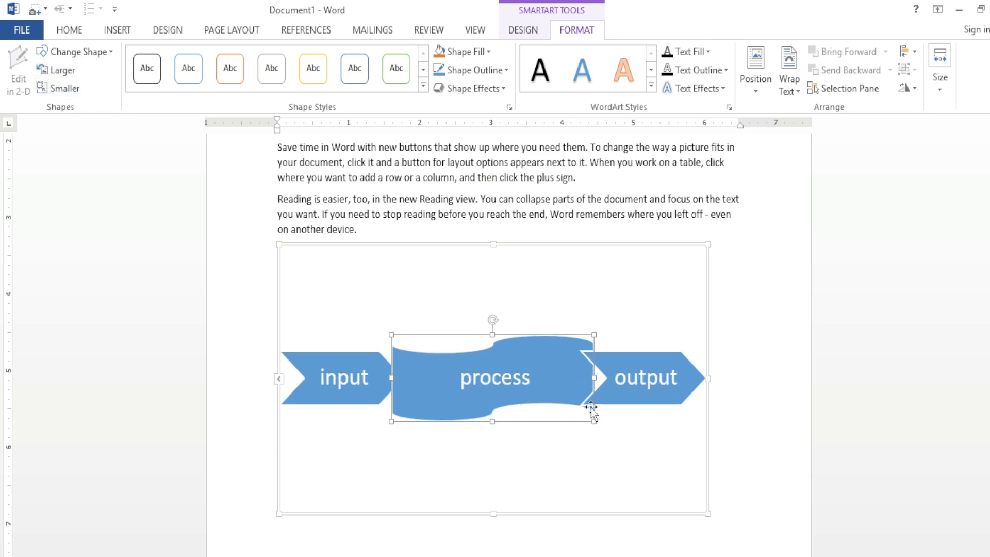
pyautogui.click(528, 366)
pyautogui.press('Escape')
pyautogui.click(423, 86)
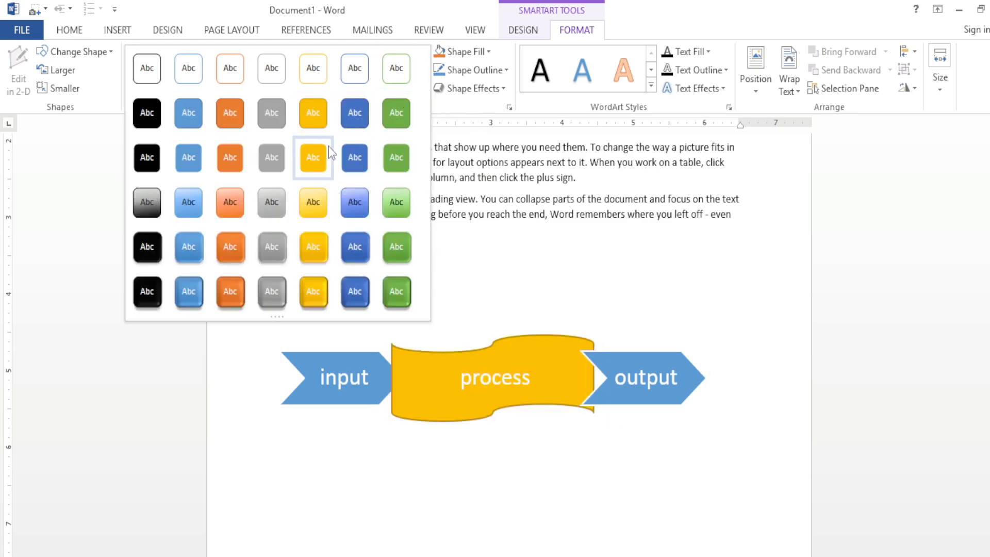
pyautogui.click(316, 291)
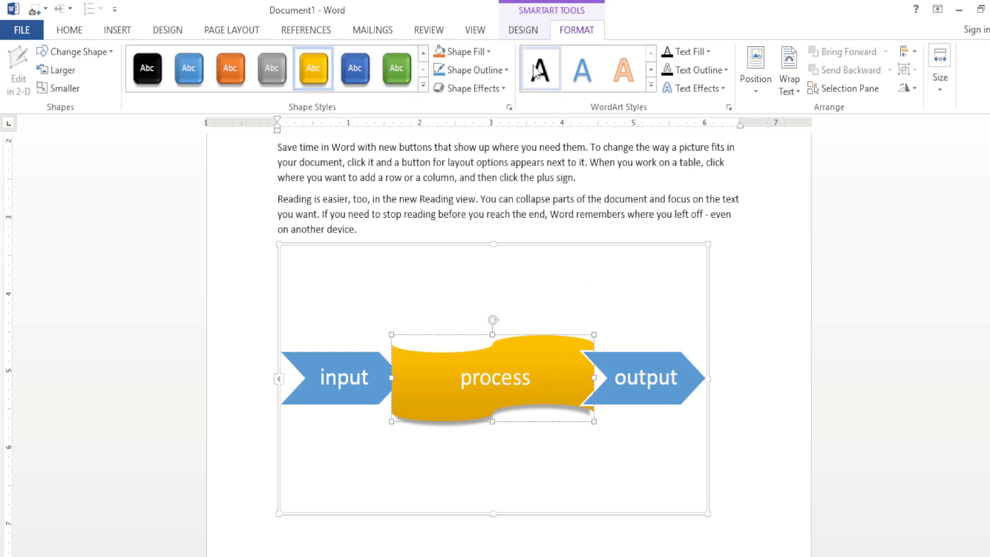
# Step: Fill the "process" shape with the green marble texture
pyautogui.click(489, 52)
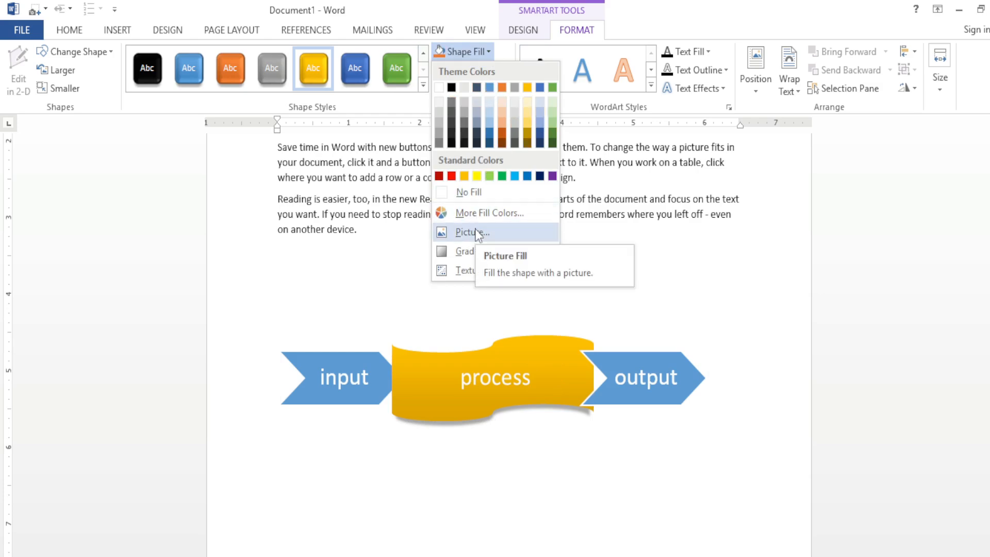
pyautogui.moveTo(478, 251)
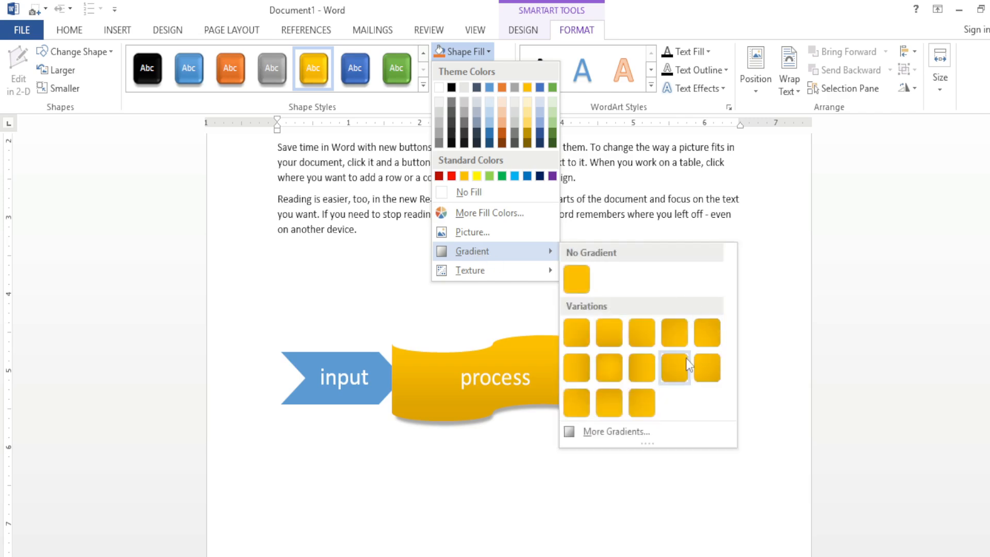
pyautogui.moveTo(484, 274)
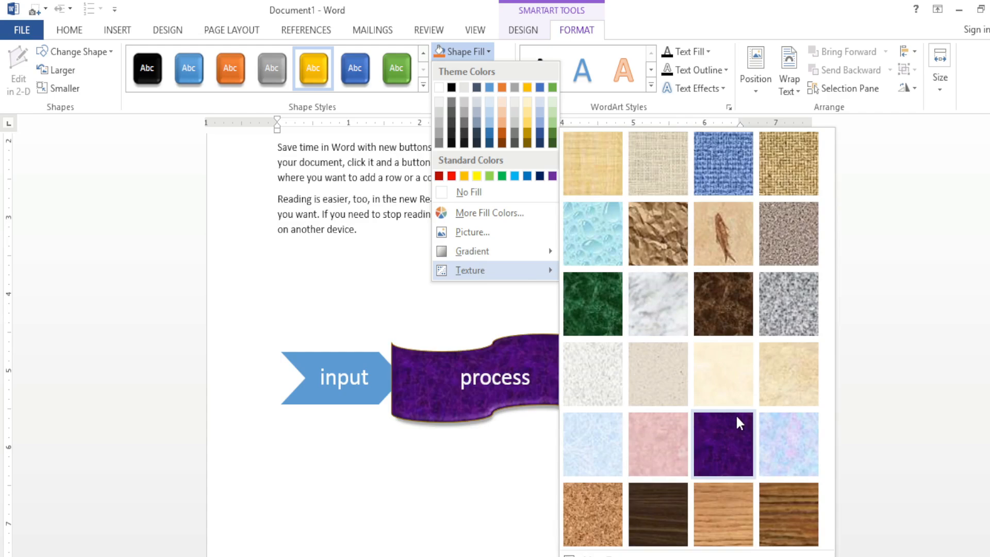
pyautogui.click(590, 312)
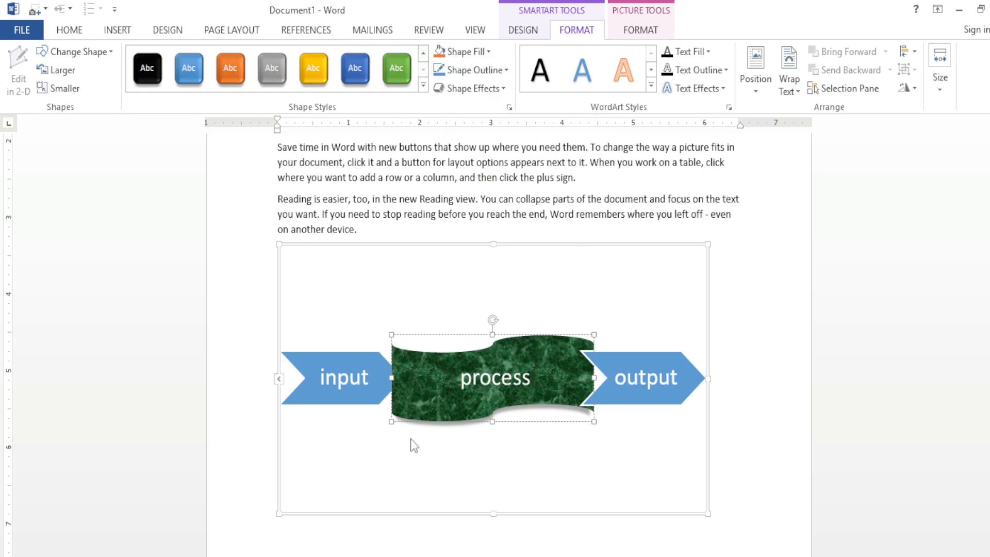
# Step: Give the "process" shape a standard red outline with a 6 pt weight, and look through the dash styles
pyautogui.click(505, 72)
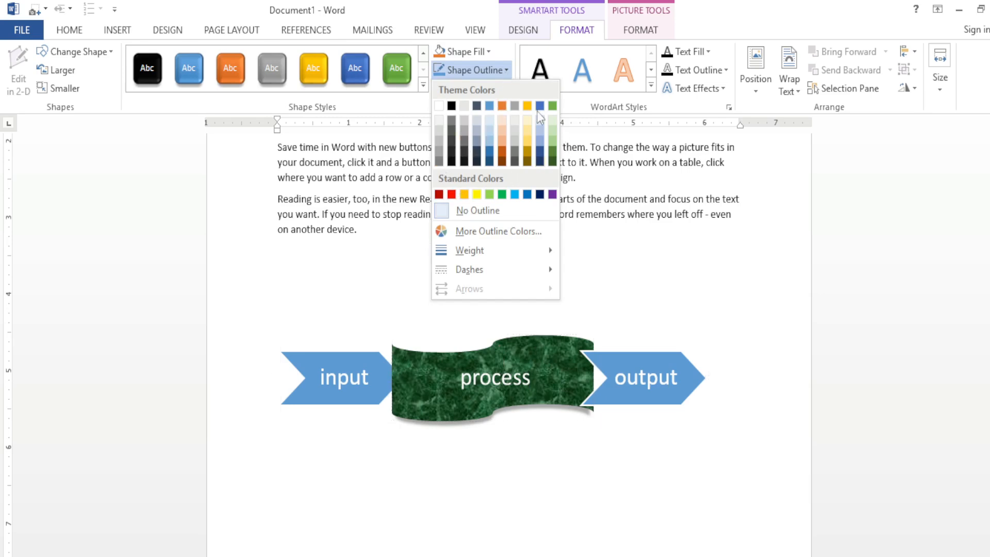
pyautogui.click(452, 195)
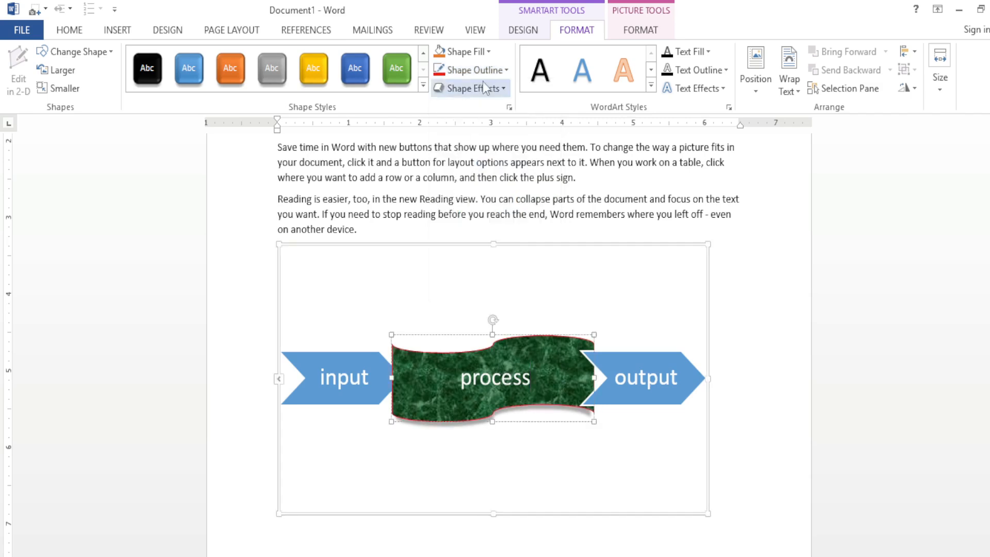
pyautogui.click(506, 71)
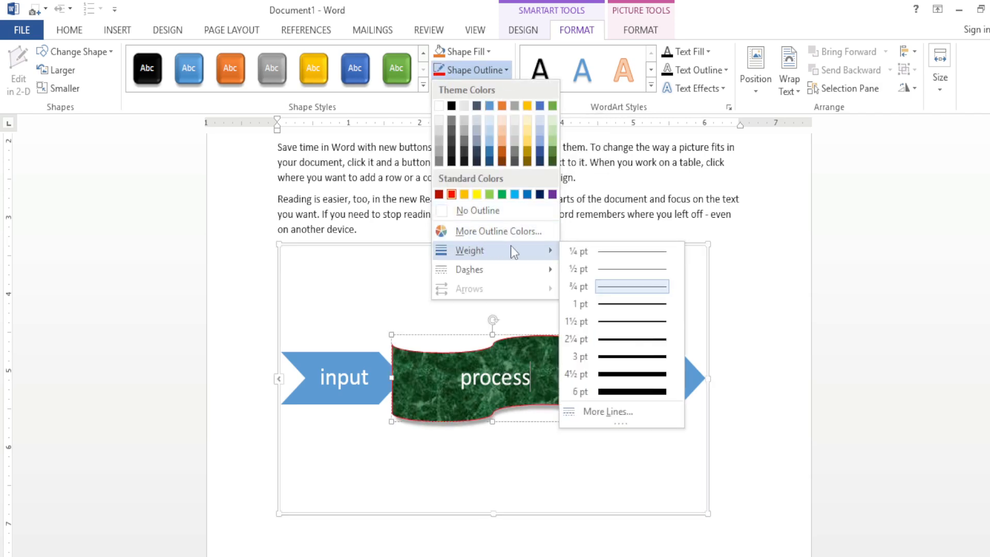
pyautogui.click(613, 391)
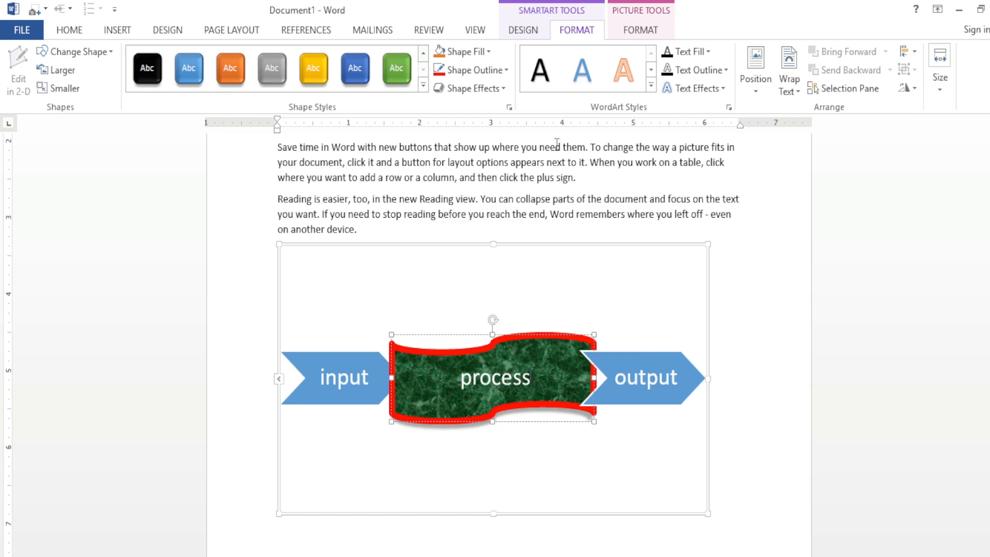
pyautogui.click(506, 70)
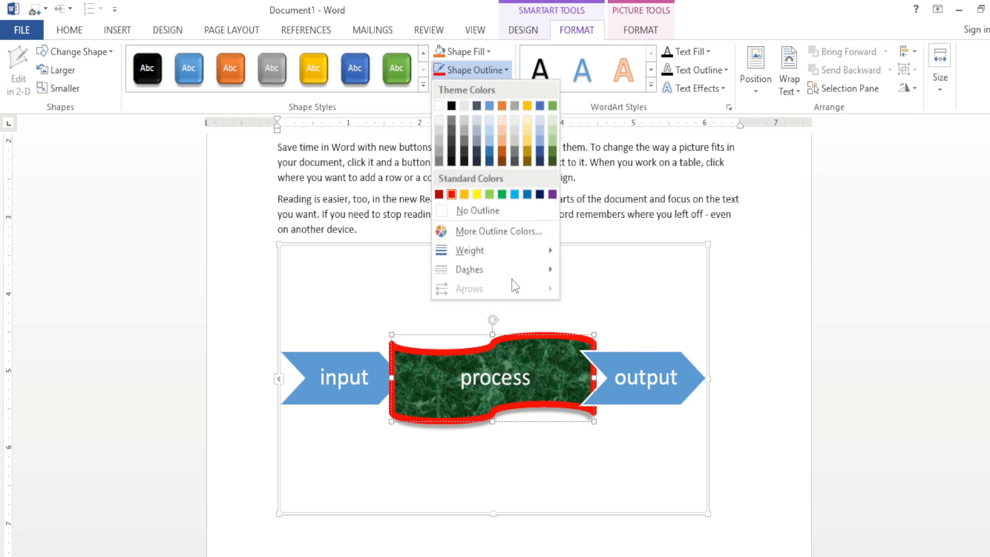
pyautogui.moveTo(511, 270)
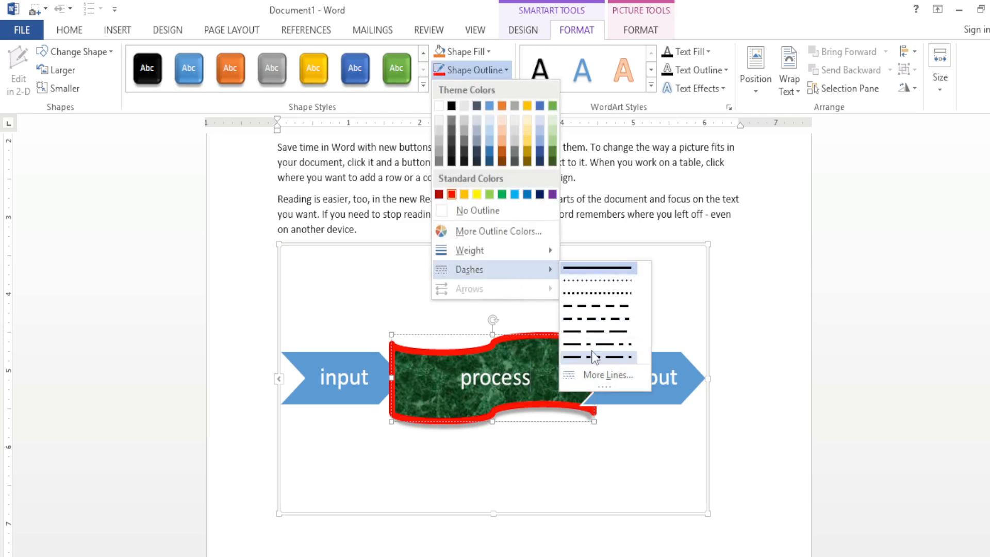
pyautogui.click(388, 295)
# Step: Apply the first preset shape effect in the last row, a turned 3-D block, to the "process" shape
pyautogui.click(503, 89)
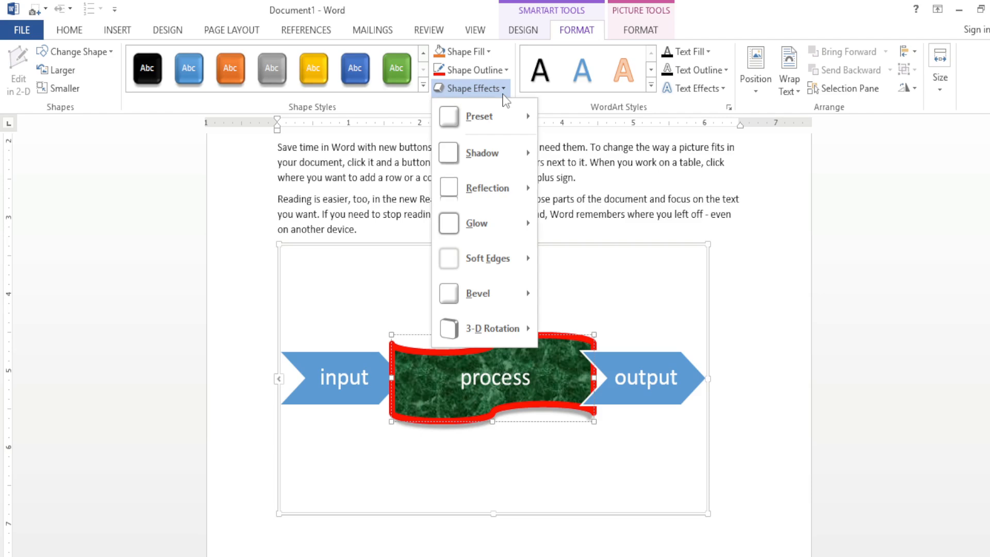
pyautogui.moveTo(482, 116)
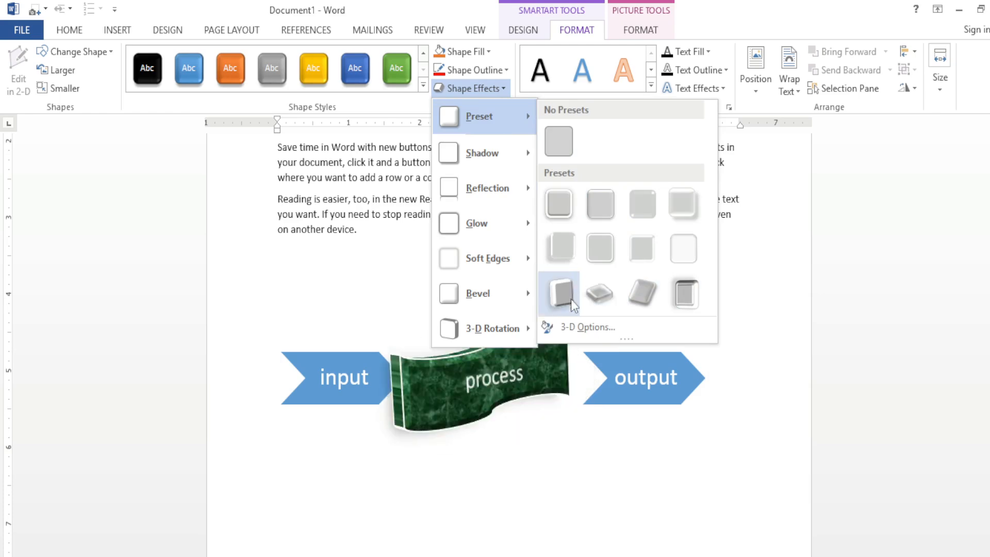
pyautogui.press('Escape')
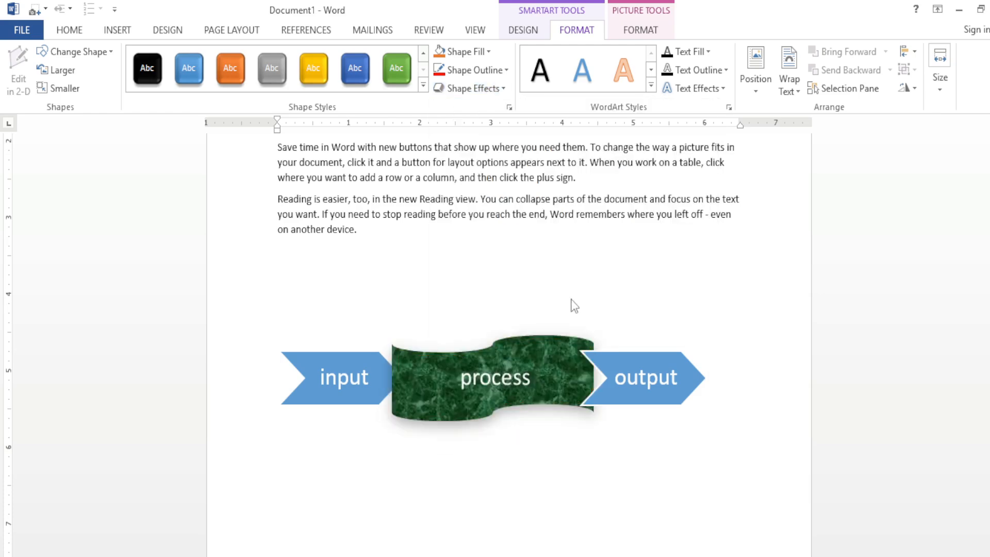
pyautogui.click(474, 70)
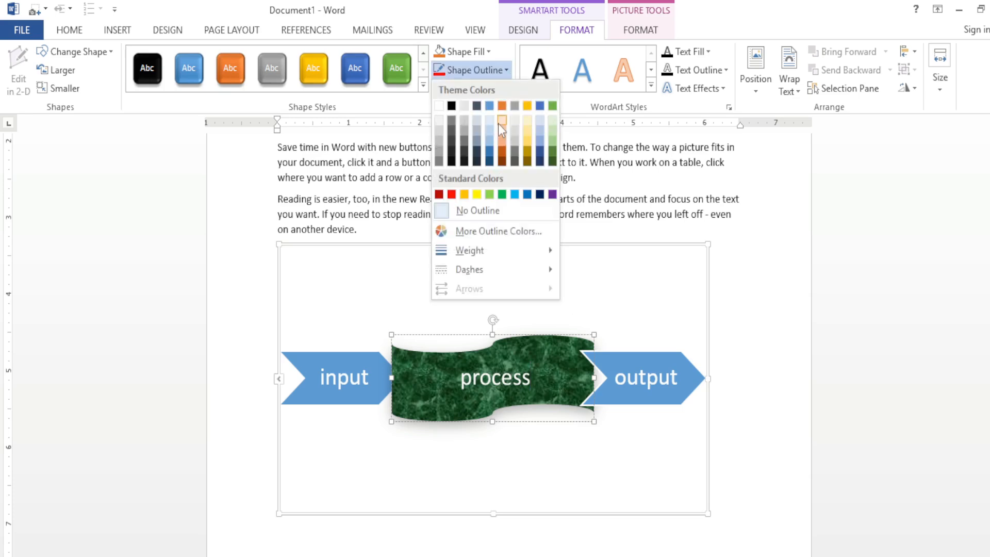
pyautogui.click(393, 115)
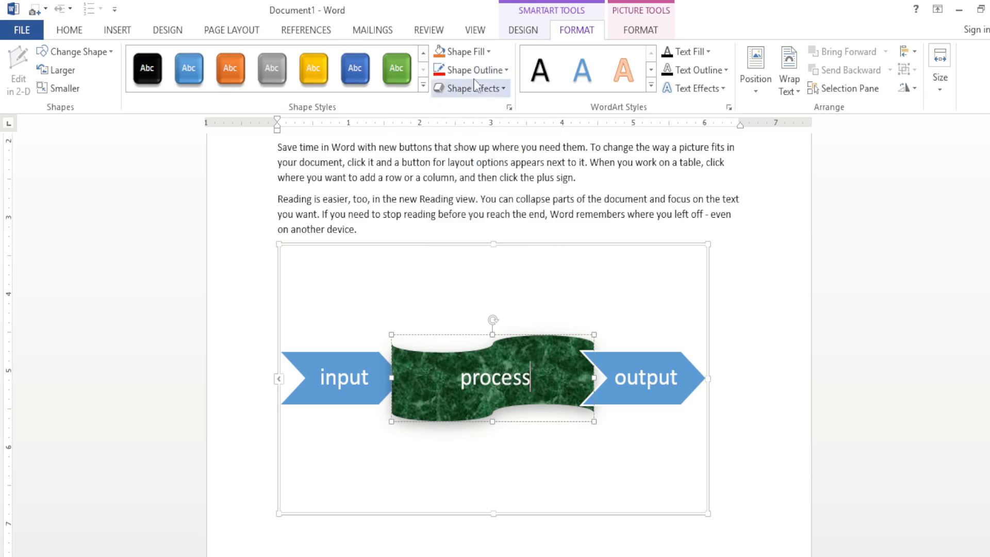
# Step: Apply the flat-lying Parallel 3-D rotation from the last Parallel row to the "process" shape
pyautogui.click(503, 89)
pyautogui.moveTo(487, 327)
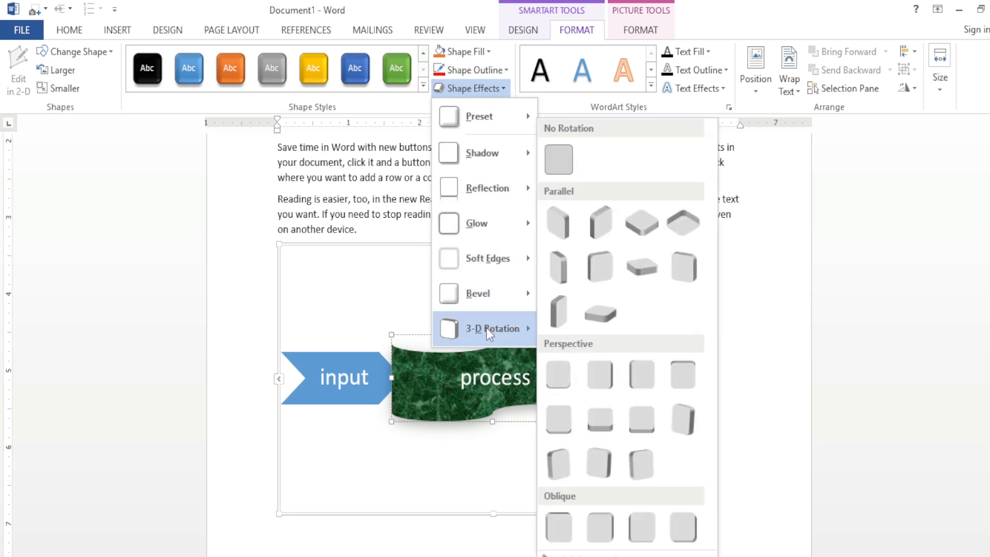
pyautogui.click(608, 321)
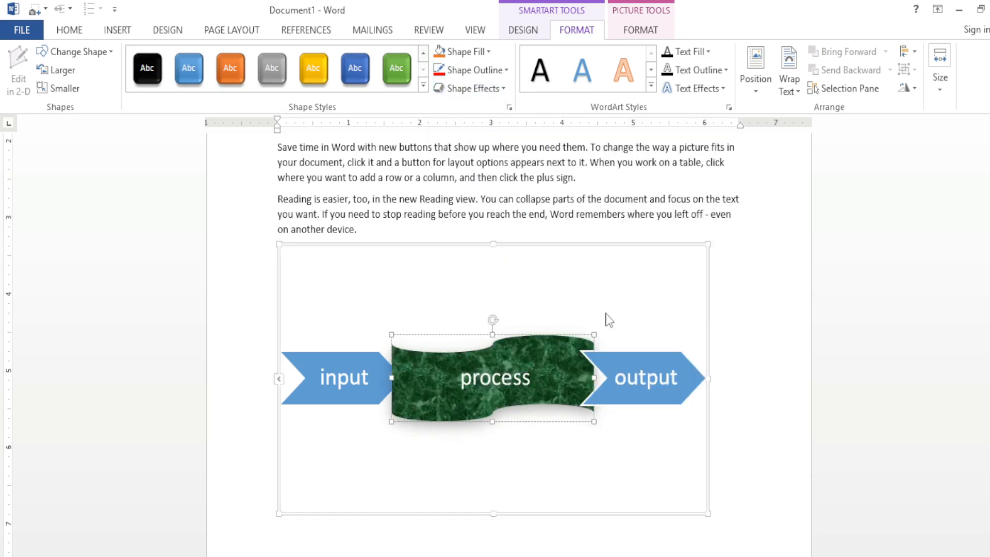
pyautogui.click(665, 328)
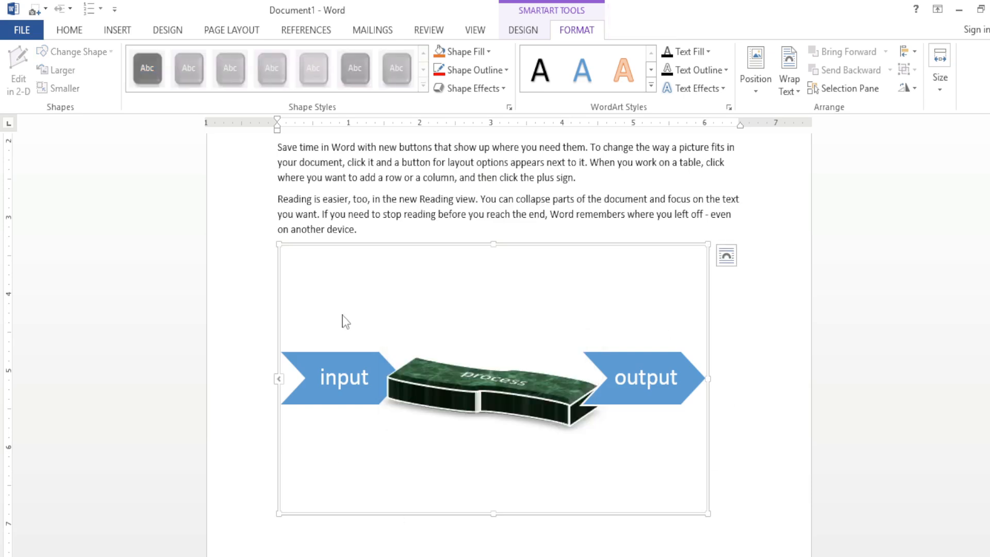
# Step: Set the "process" shape's 3-D rotation to the second Parallel option in the first row
pyautogui.click(445, 398)
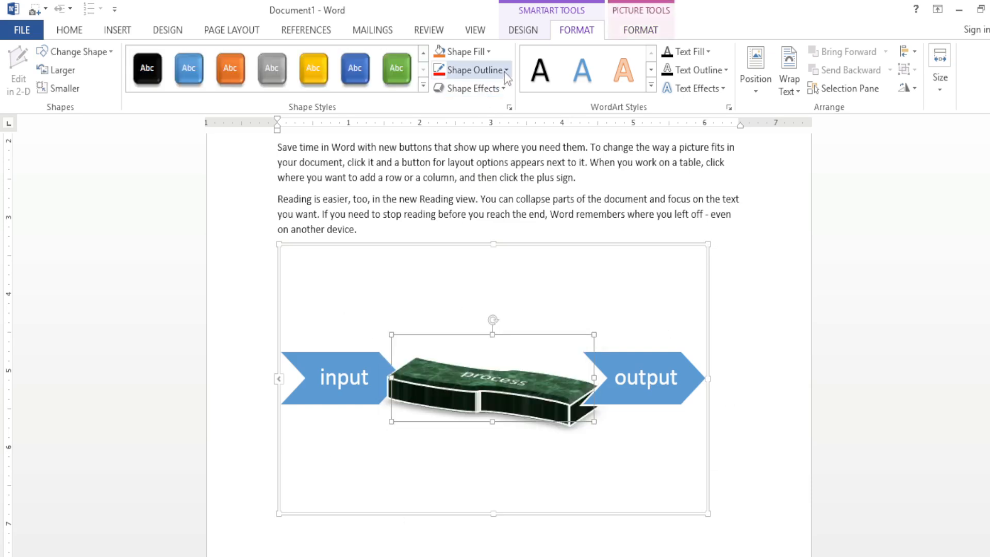
pyautogui.click(506, 88)
pyautogui.moveTo(513, 332)
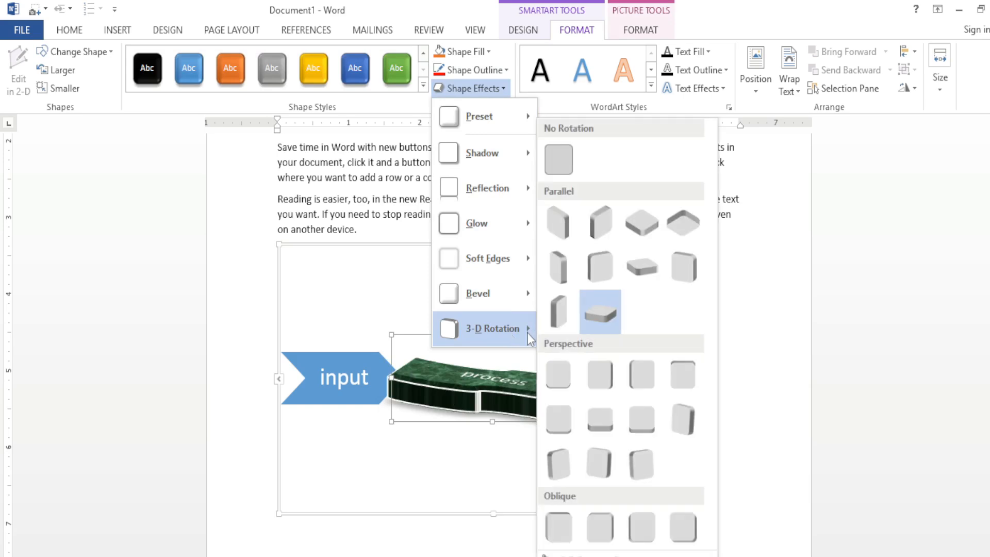
pyautogui.click(614, 221)
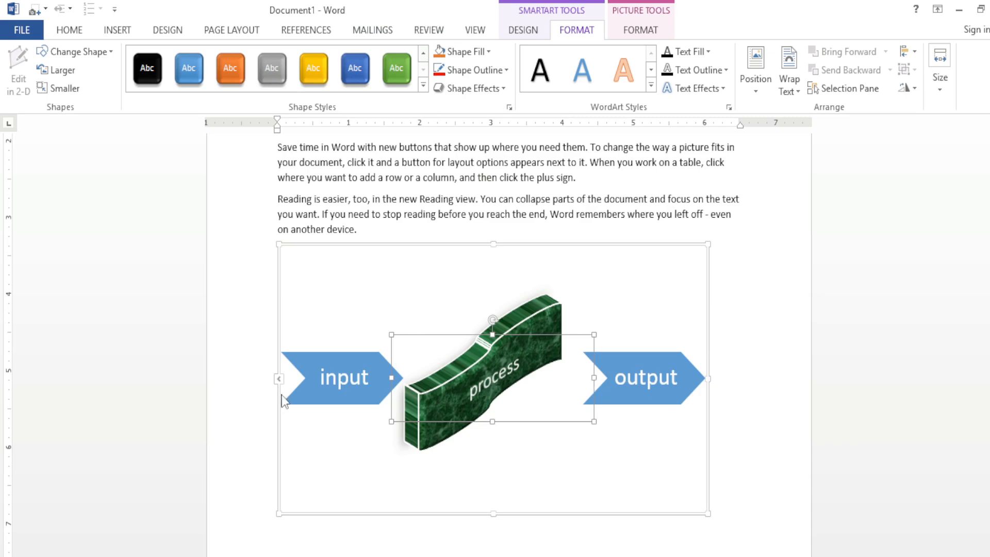
# Step: Fill the "input" chevron's text with standard red and a light gradient variation
pyautogui.click(354, 369)
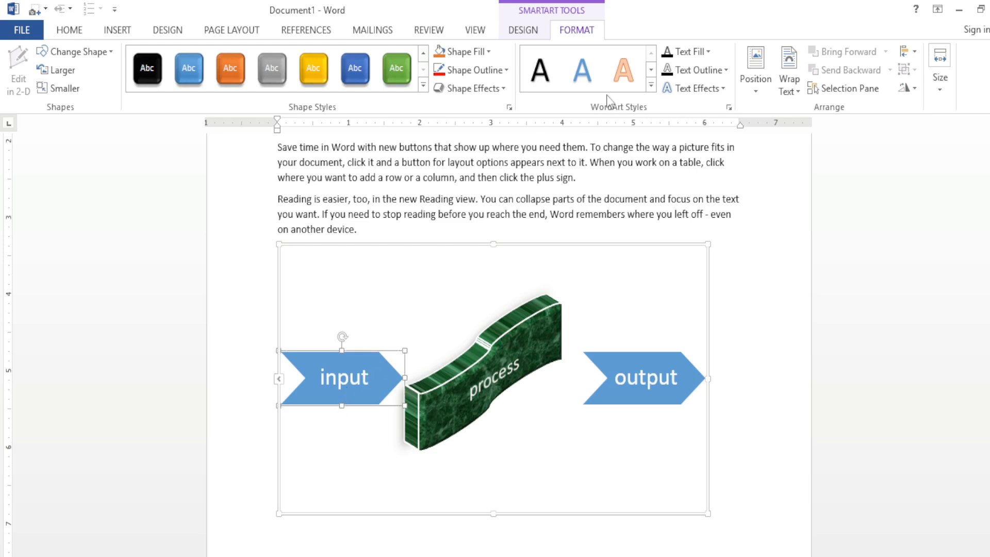
pyautogui.click(708, 52)
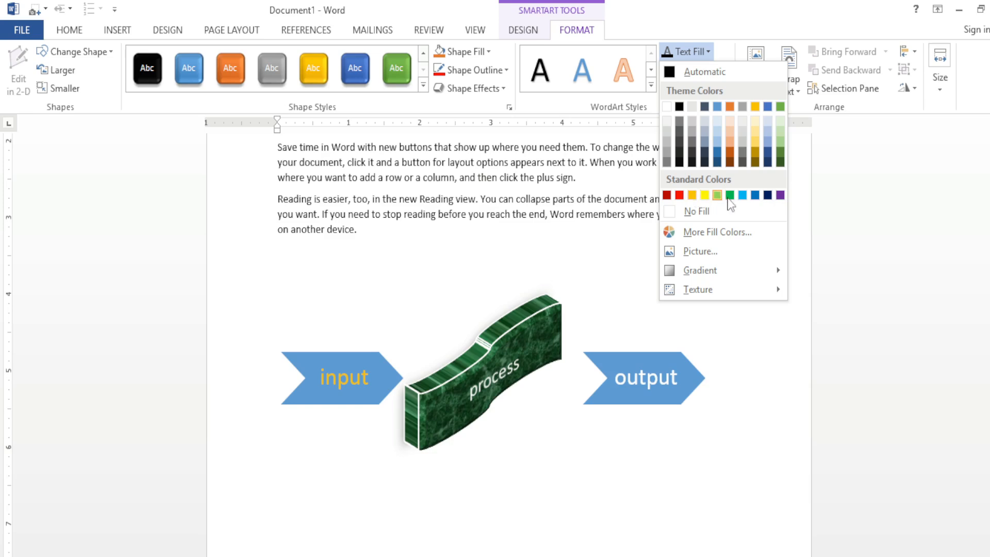
pyautogui.click(680, 195)
pyautogui.click(709, 52)
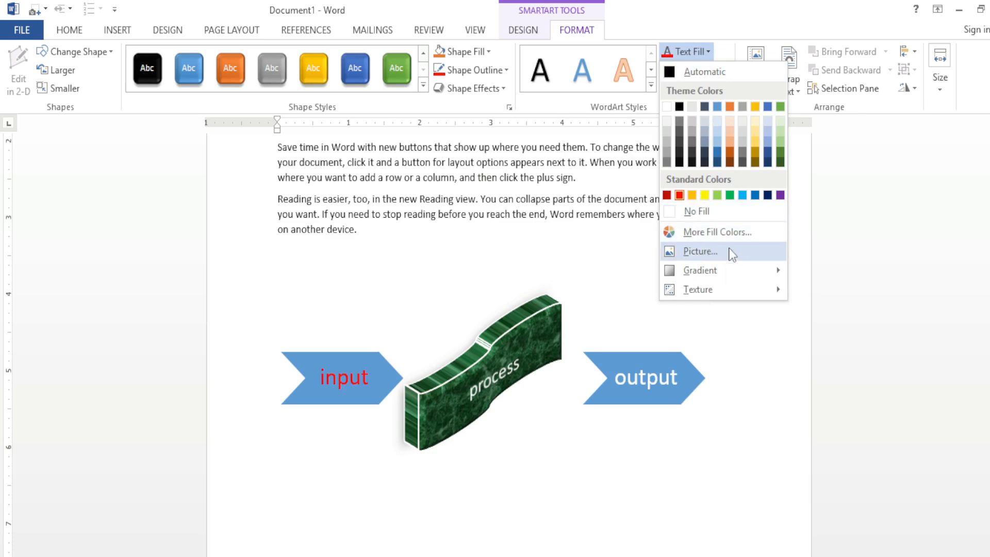
pyautogui.moveTo(758, 273)
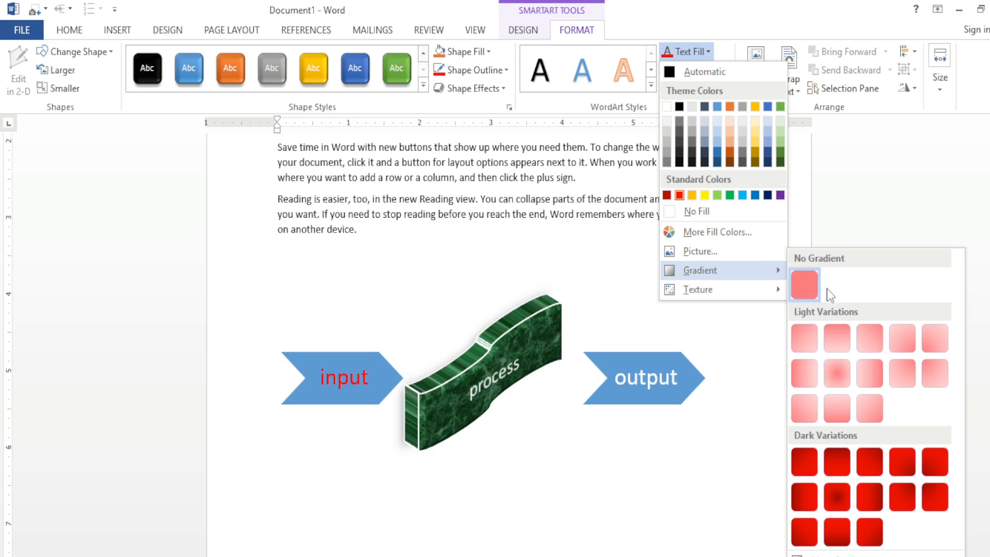
pyautogui.click(934, 374)
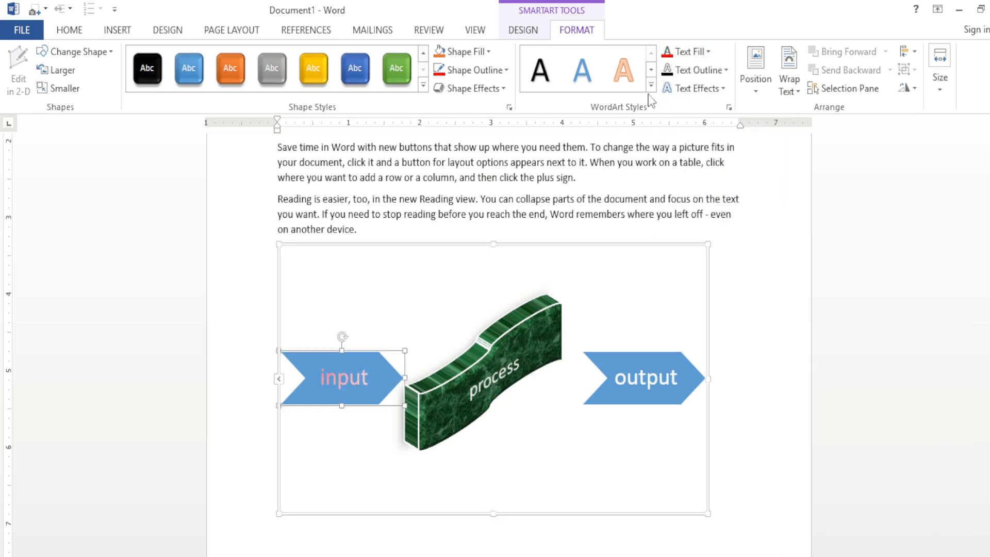
# Step: Add the largest gold glow variation to the "input" chevron's text
pyautogui.click(693, 88)
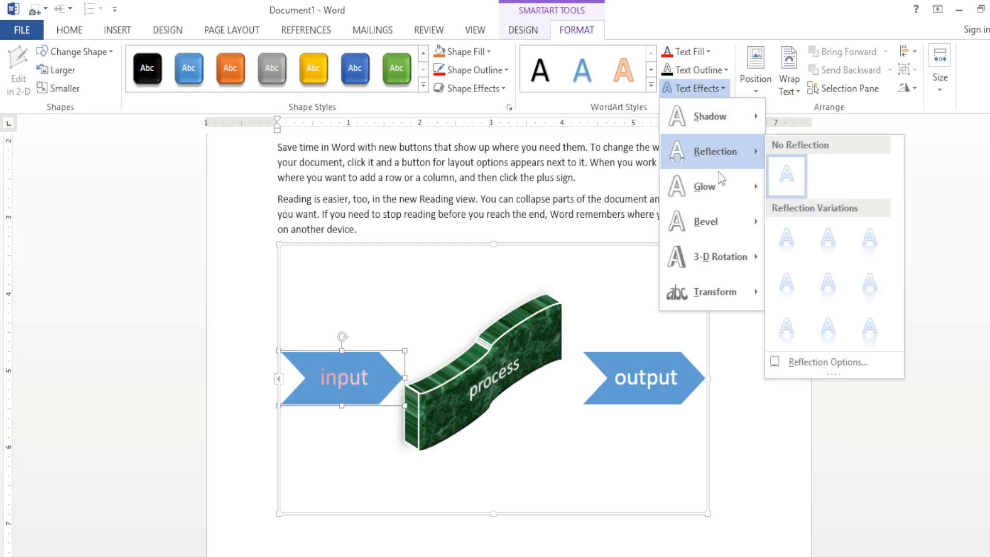
pyautogui.moveTo(719, 187)
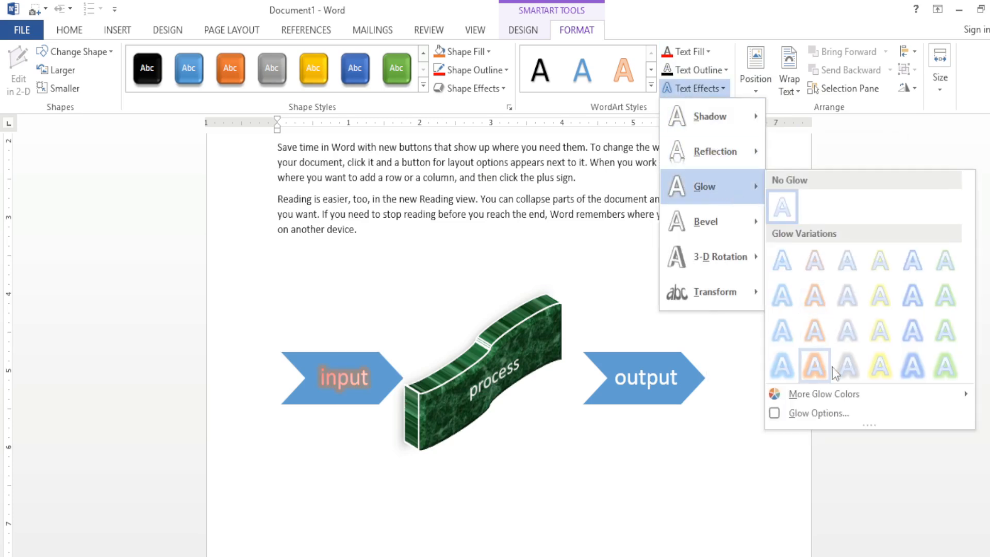
pyautogui.click(881, 367)
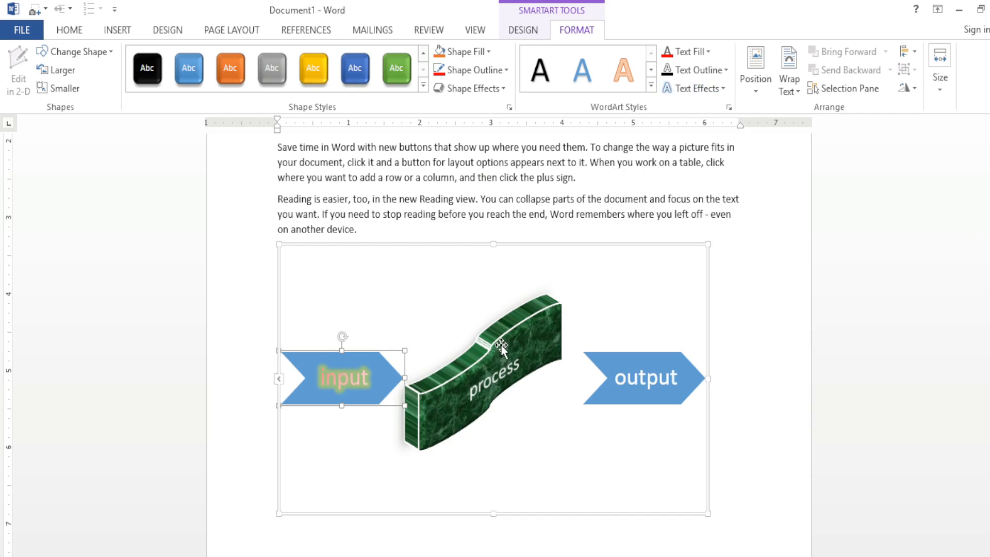
# Step: Select the whole SmartArt graphic instead of the "input" chevron and examine its available page position options
pyautogui.click(757, 92)
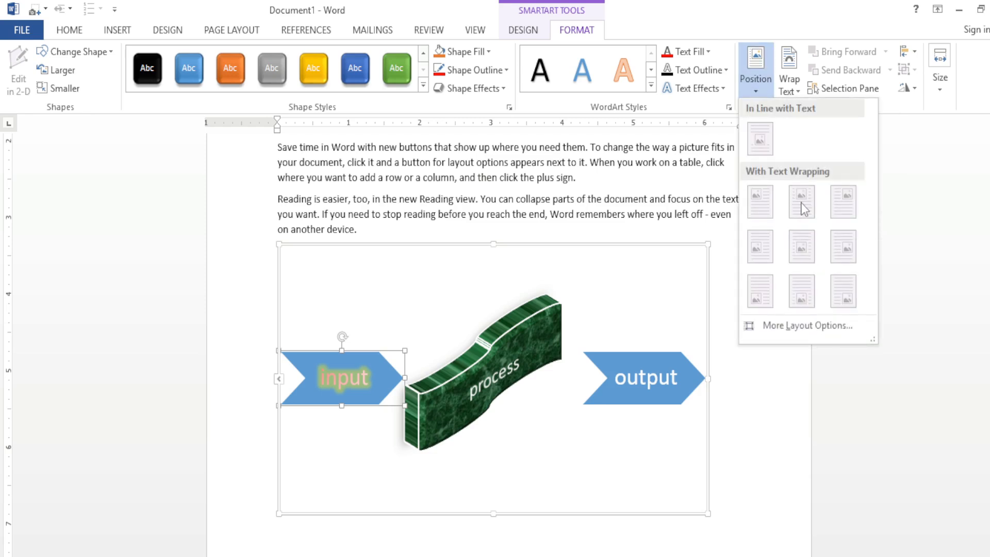
pyautogui.click(621, 268)
pyautogui.click(618, 245)
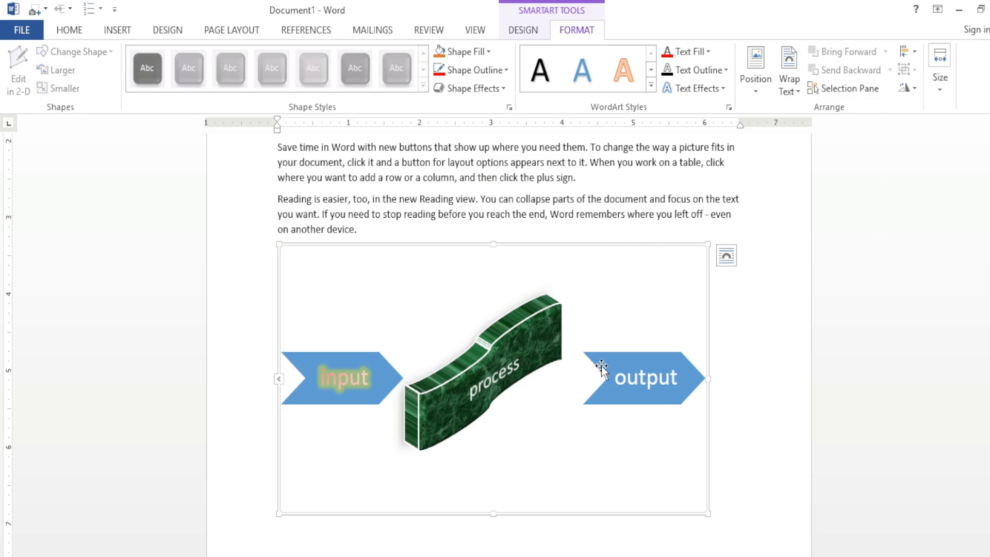
pyautogui.scroll(3, 598, 363)
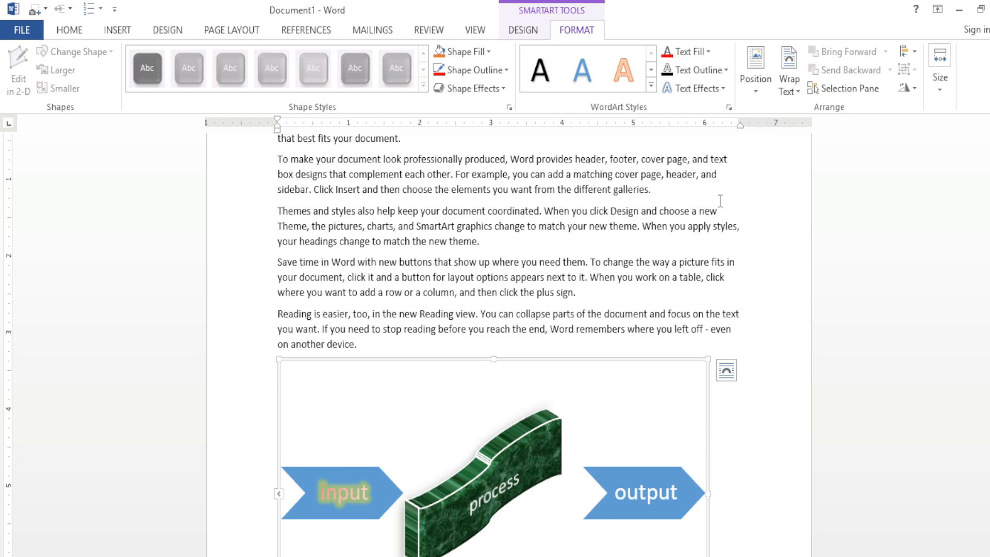
pyautogui.click(756, 72)
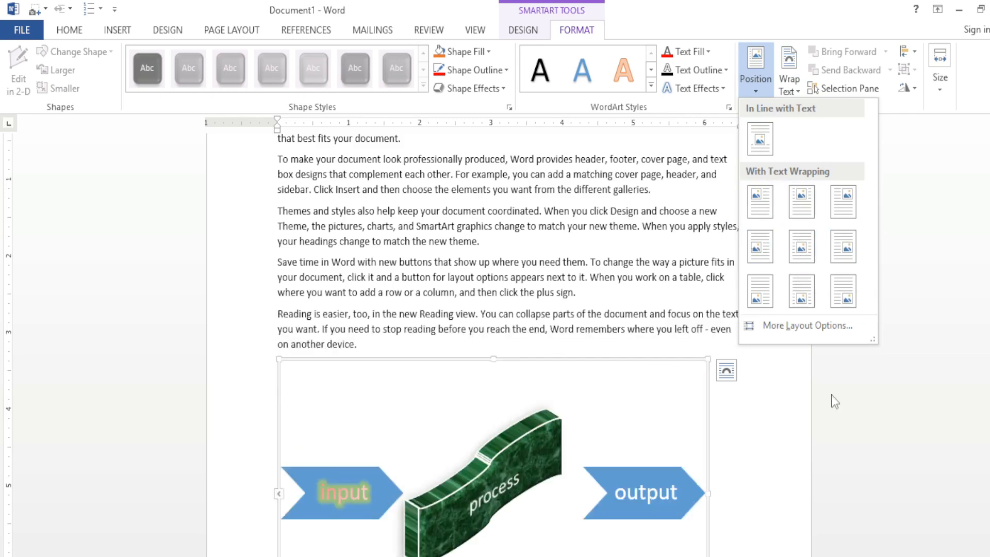
pyautogui.click(784, 414)
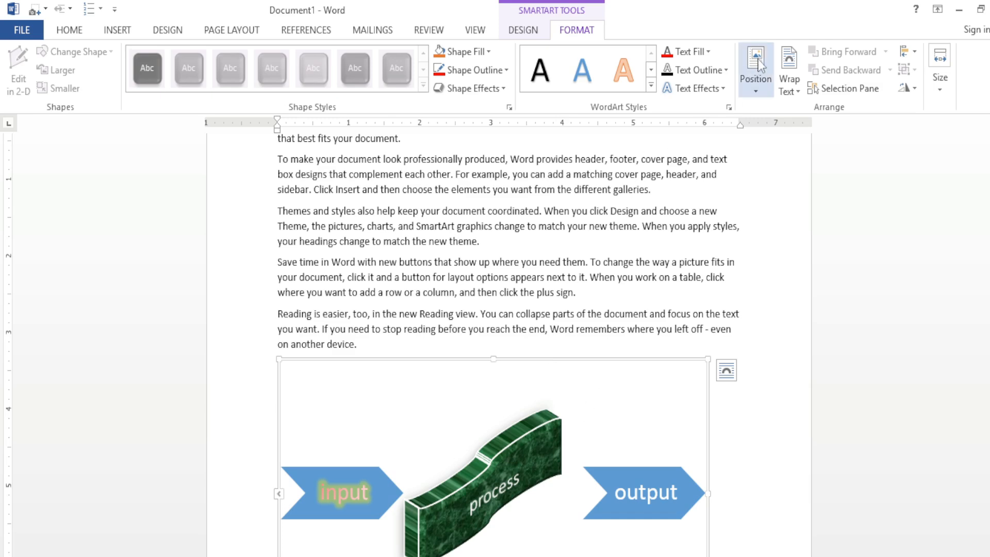
# Step: Set the SmartArt graphic's text wrapping to Behind Text
pyautogui.click(789, 77)
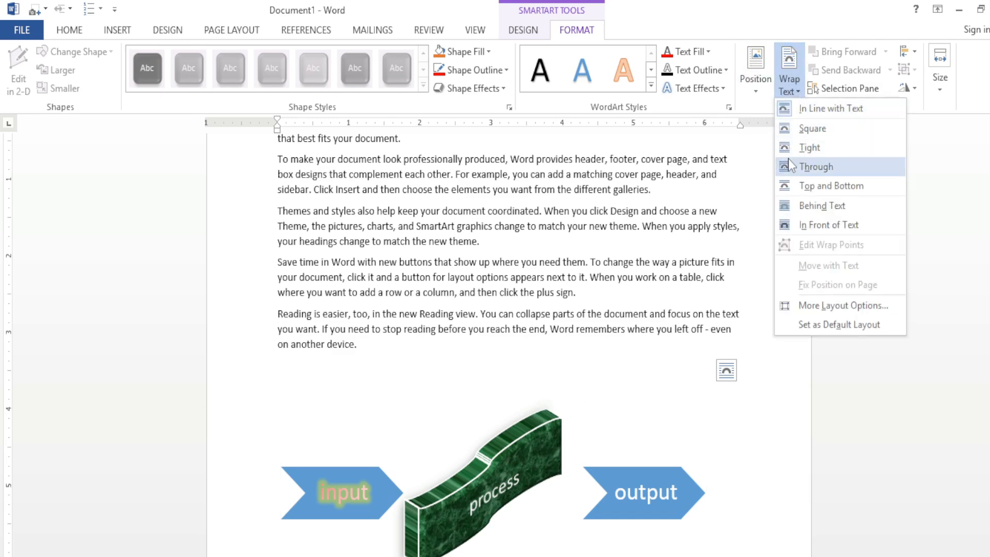
pyautogui.click(821, 207)
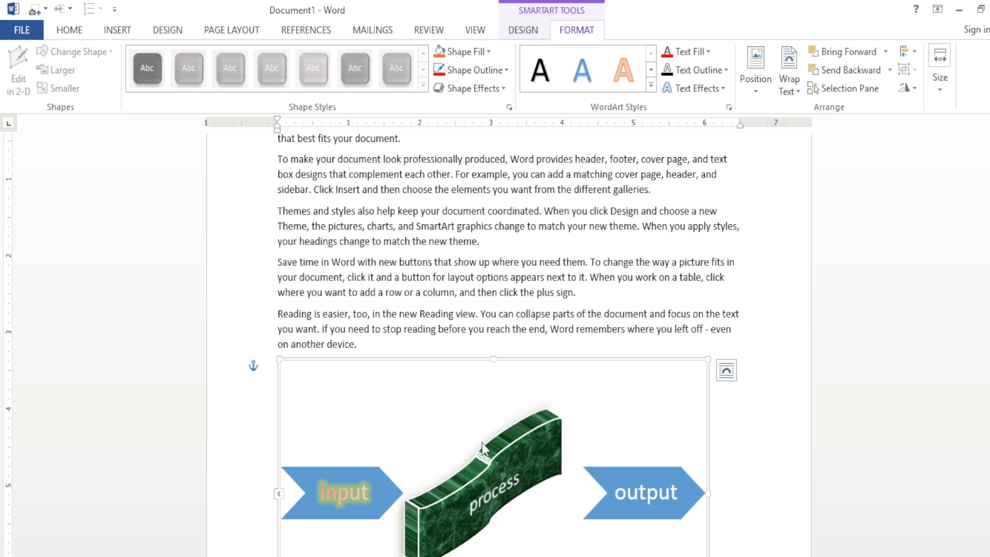
# Step: Change the SmartArt graphic's text wrapping to Square
pyautogui.rightClick(505, 361)
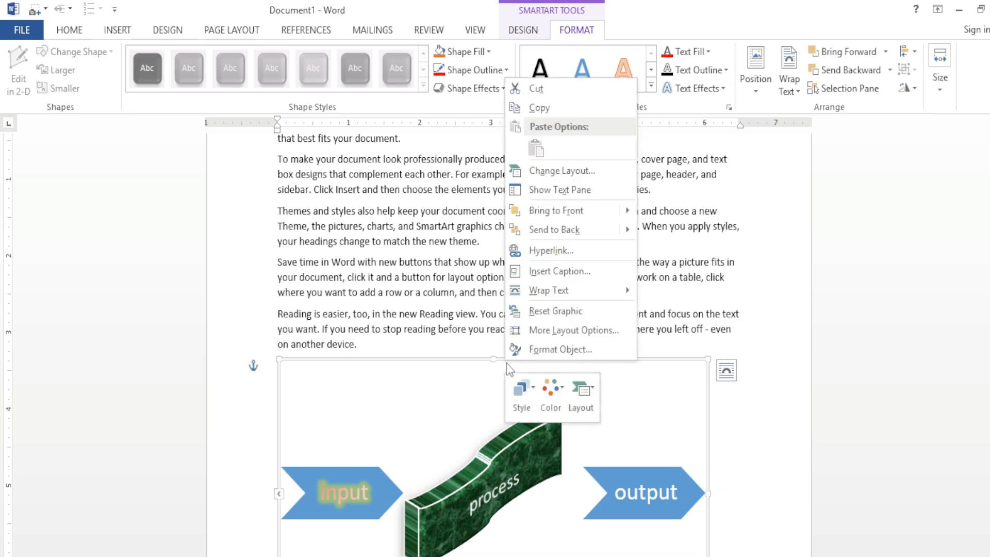
pyautogui.rightClick(620, 392)
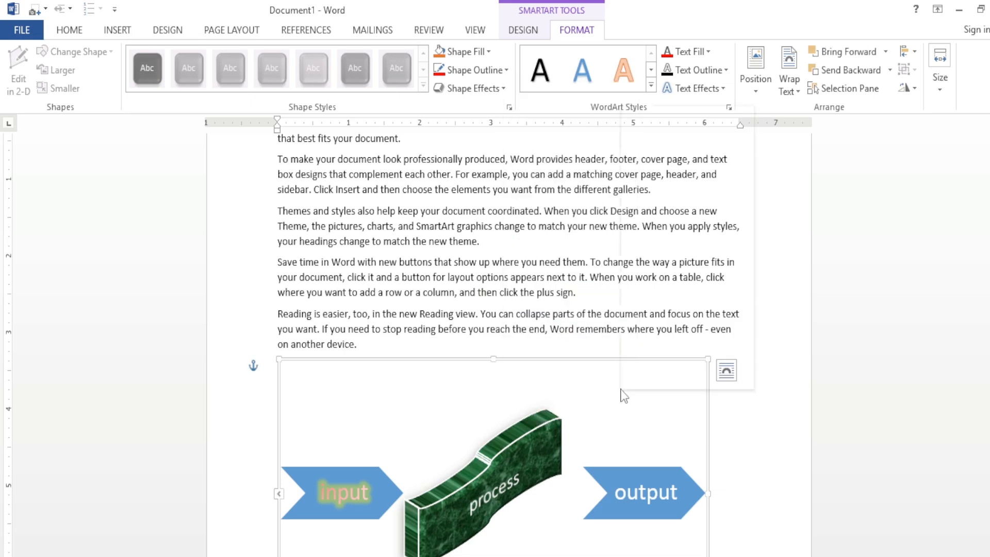
pyautogui.moveTo(639, 321)
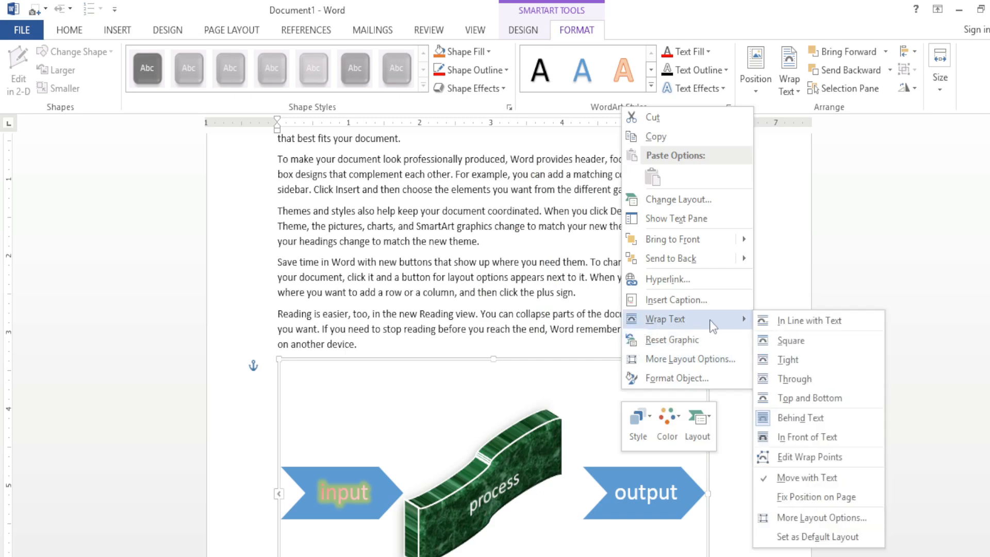
pyautogui.click(783, 338)
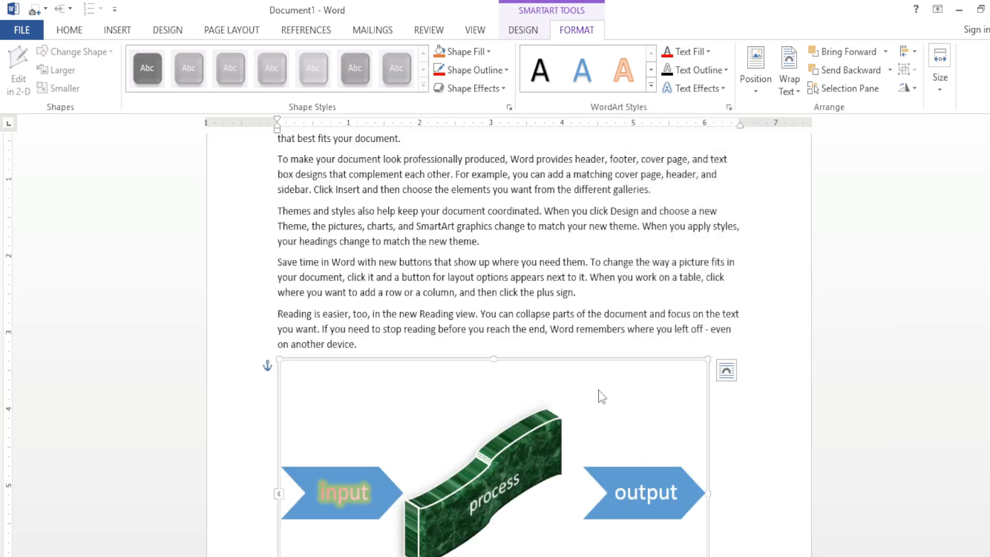
# Step: Move the SmartArt graphic up the page, directly below the paragraph beginning "To make your document look professionally produced"
pyautogui.moveTo(601, 361); pyautogui.dragTo(618, 286)
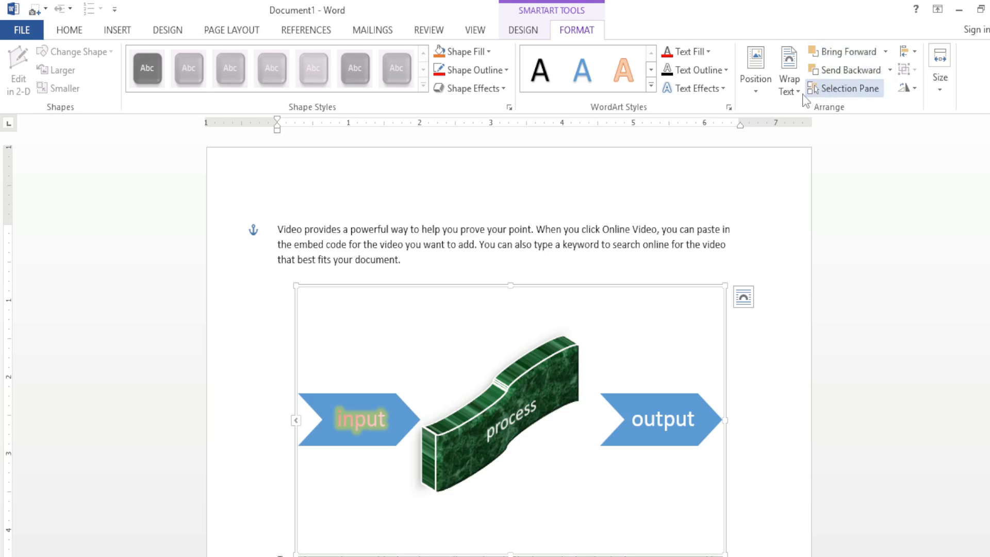
pyautogui.click(889, 70)
pyautogui.click(870, 129)
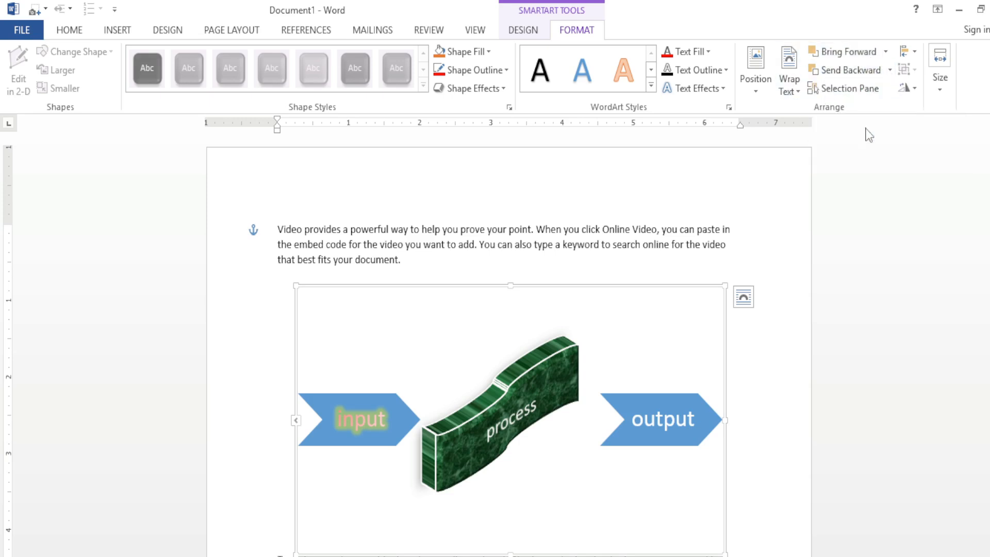
pyautogui.moveTo(685, 295); pyautogui.dragTo(676, 327)
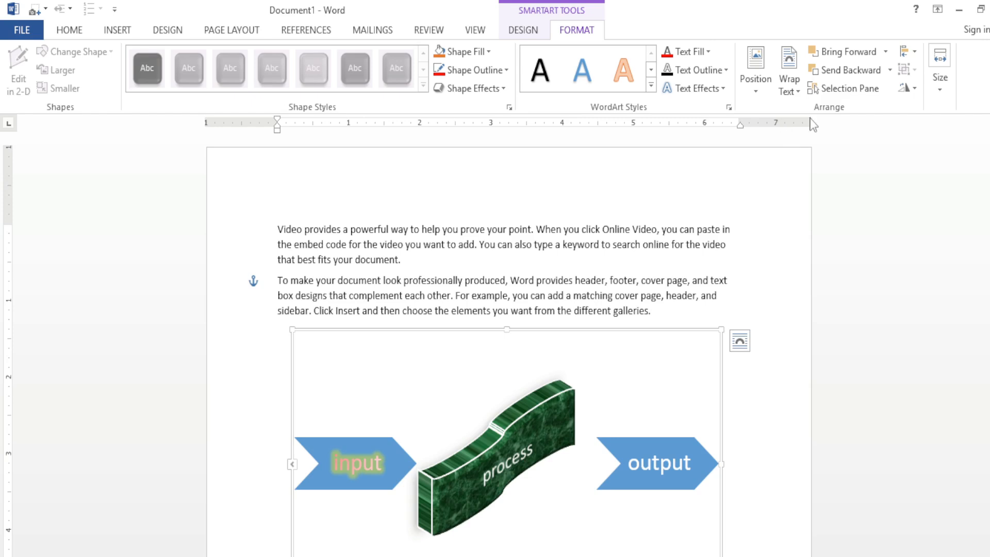